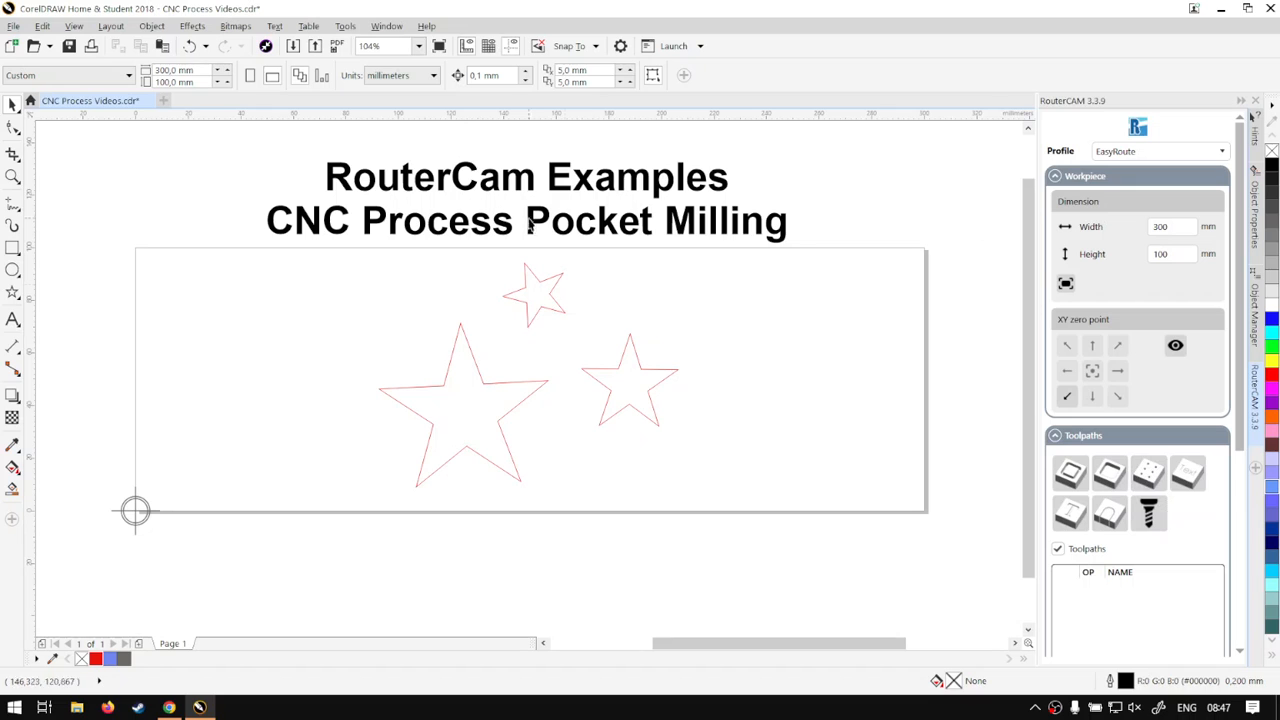
Review the NC output directories and file names in the RouterCAM settings, and close the settings without saving.
{"action": "left_click_drag", "start_coordinate": [857, 533], "coordinate": [796, 506]}
{"action": "left_click", "coordinate": [498, 424]}
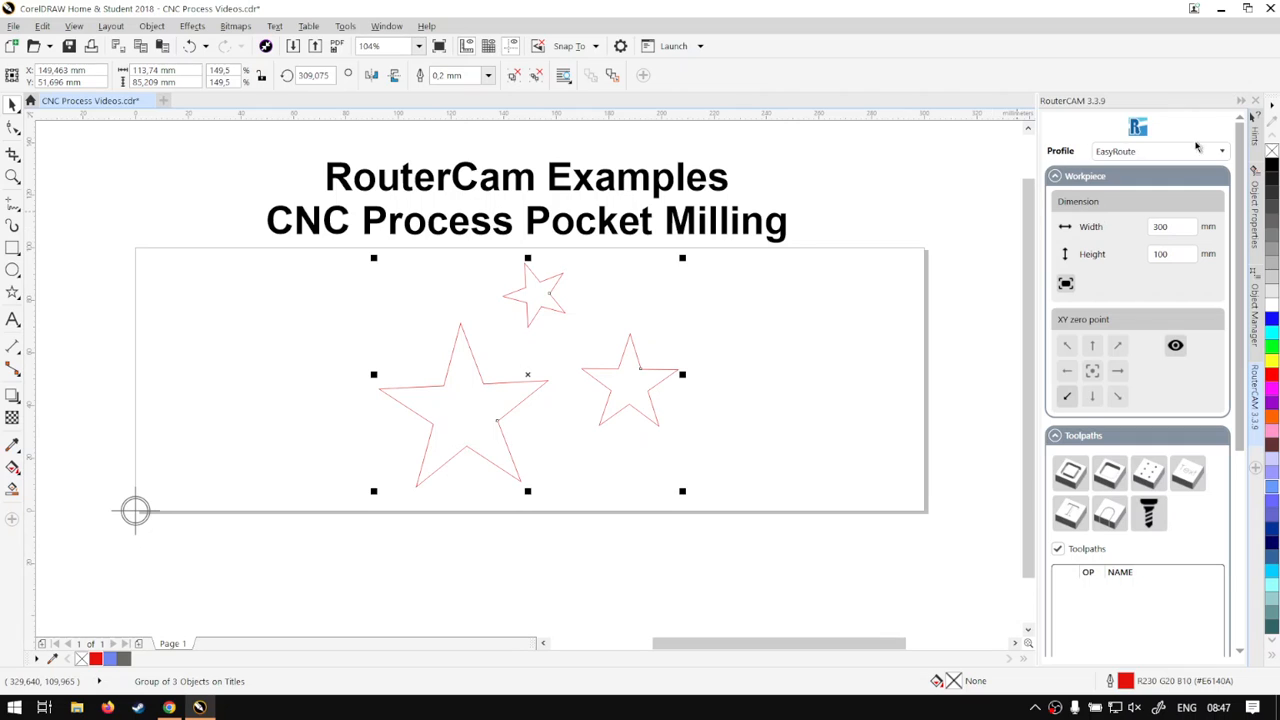
{"action": "left_click", "coordinate": [1138, 127]}
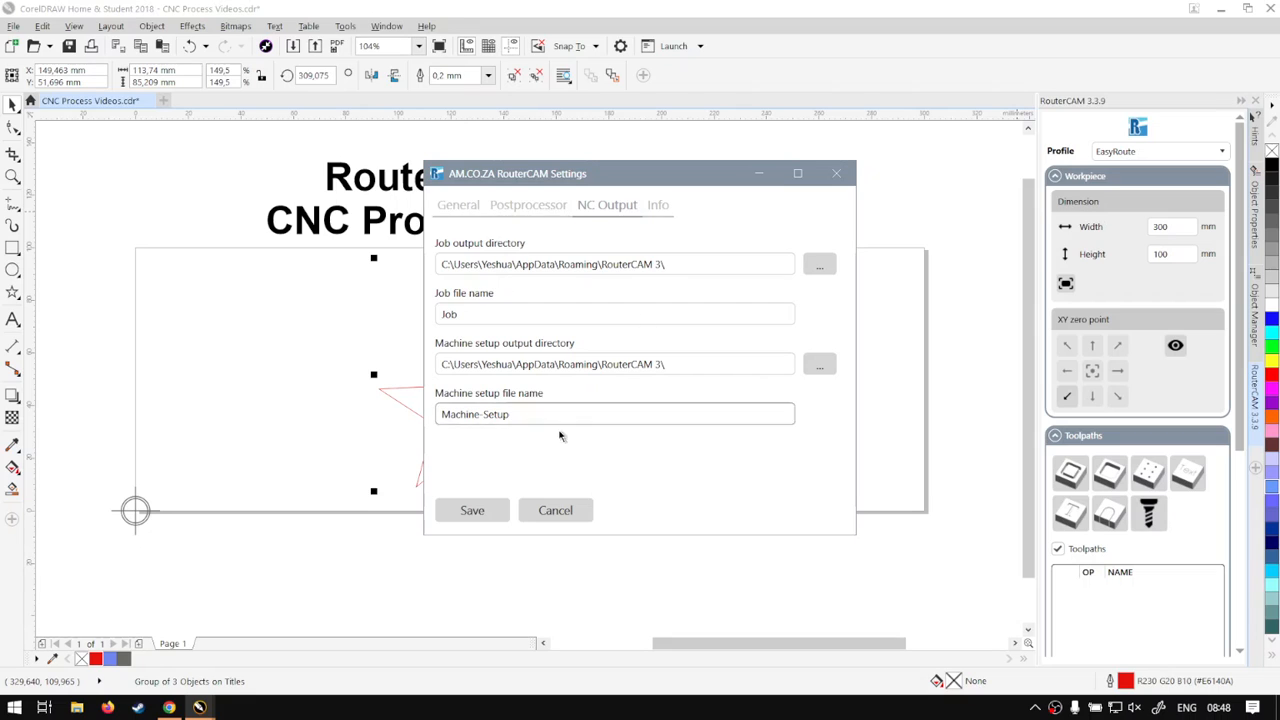
{"action": "left_click", "coordinate": [570, 510]}
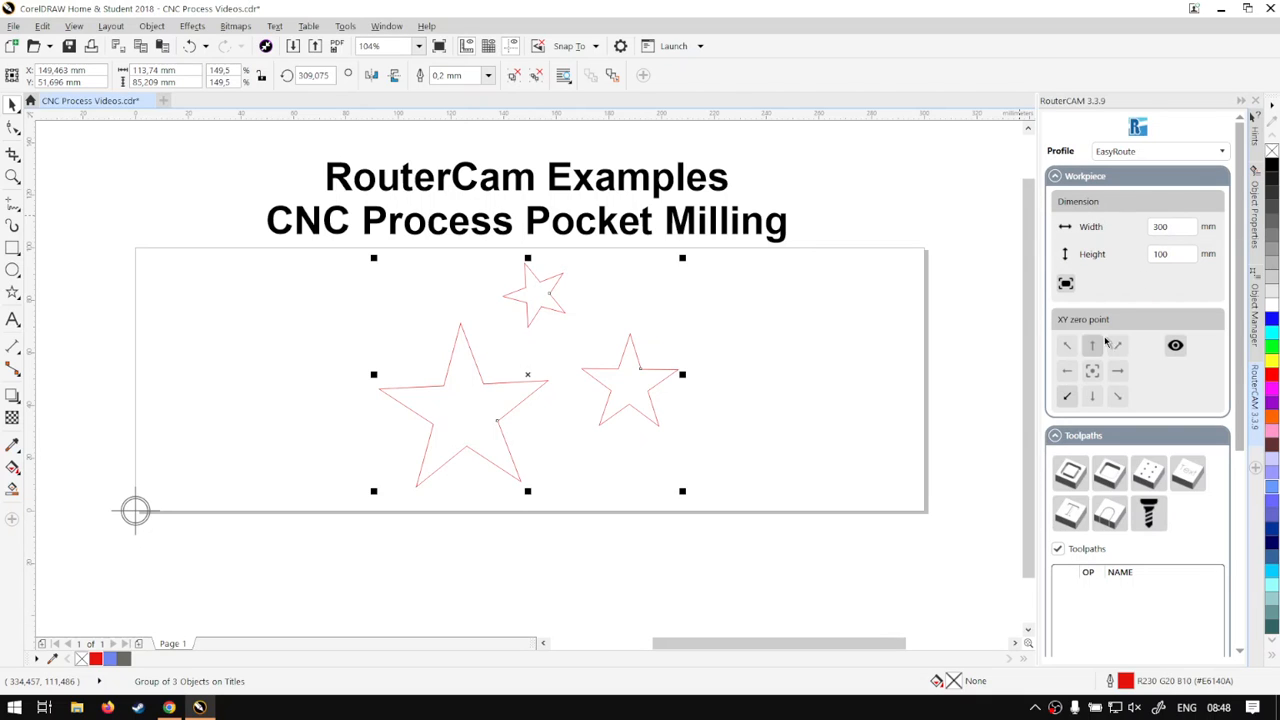
Place the XY zero point at the workpiece's lower-left corner and collapse the workpiece settings.
{"action": "left_click", "coordinate": [1067, 397]}
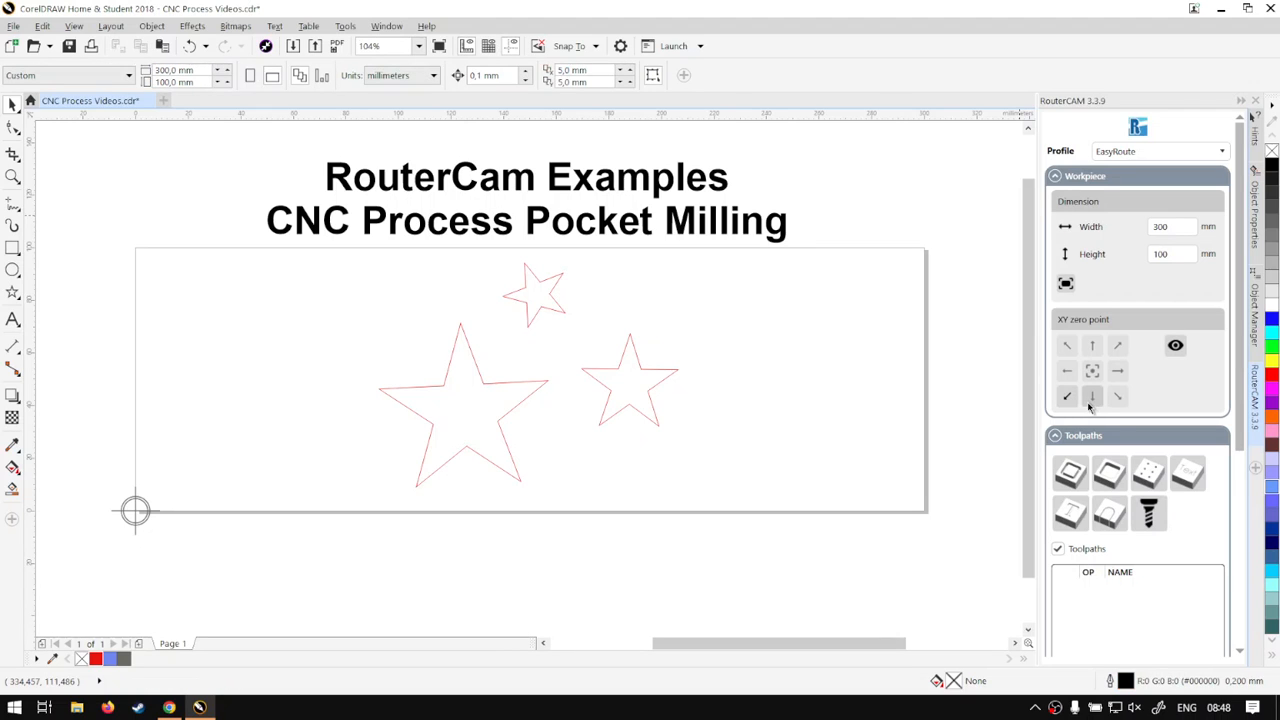
{"action": "left_click", "coordinate": [1056, 180]}
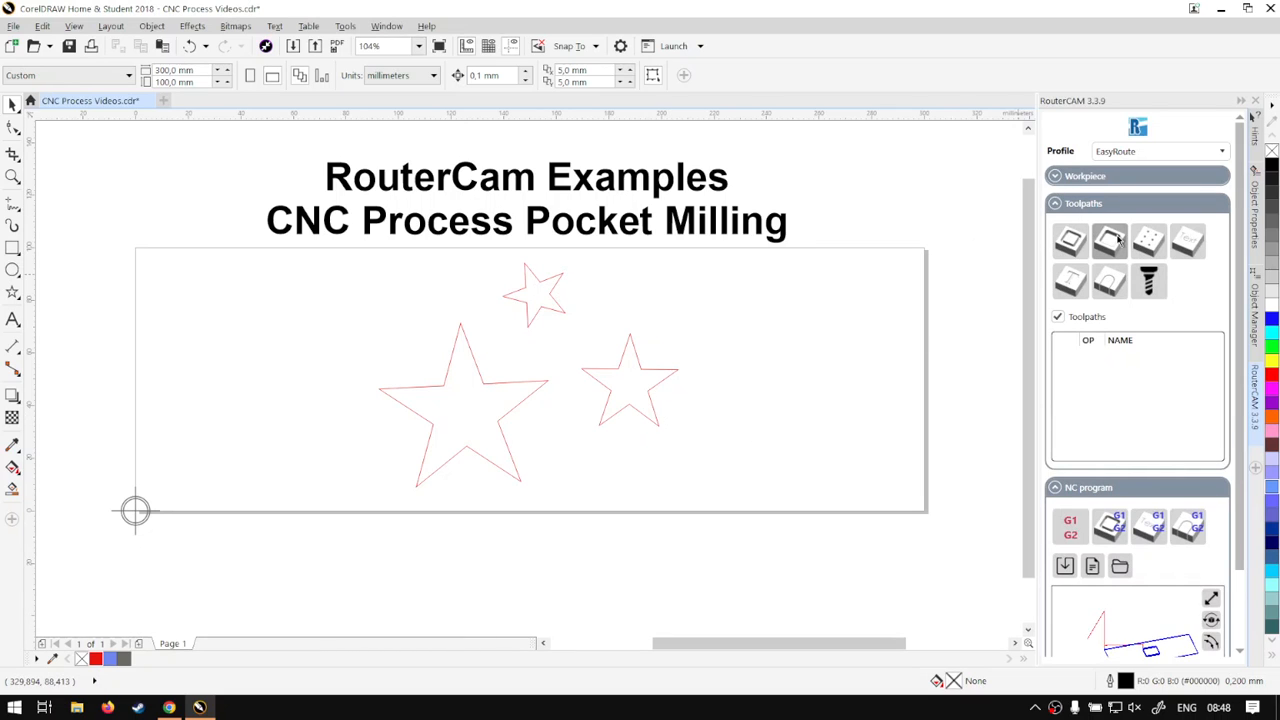
Create a pocket milling toolpath for the group of three stars using Tool No. 2 (D=2mm) with the tool diameter shown.
{"action": "left_click", "coordinate": [545, 389]}
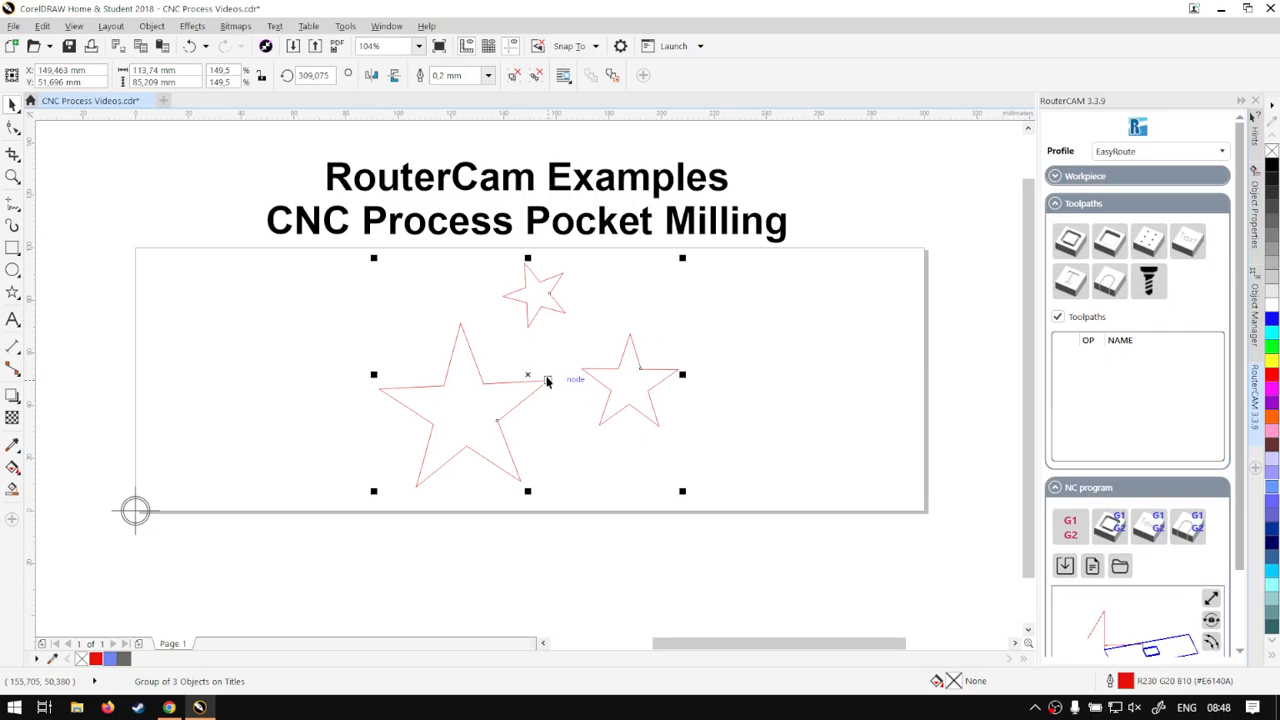
{"action": "left_click", "coordinate": [1108, 240]}
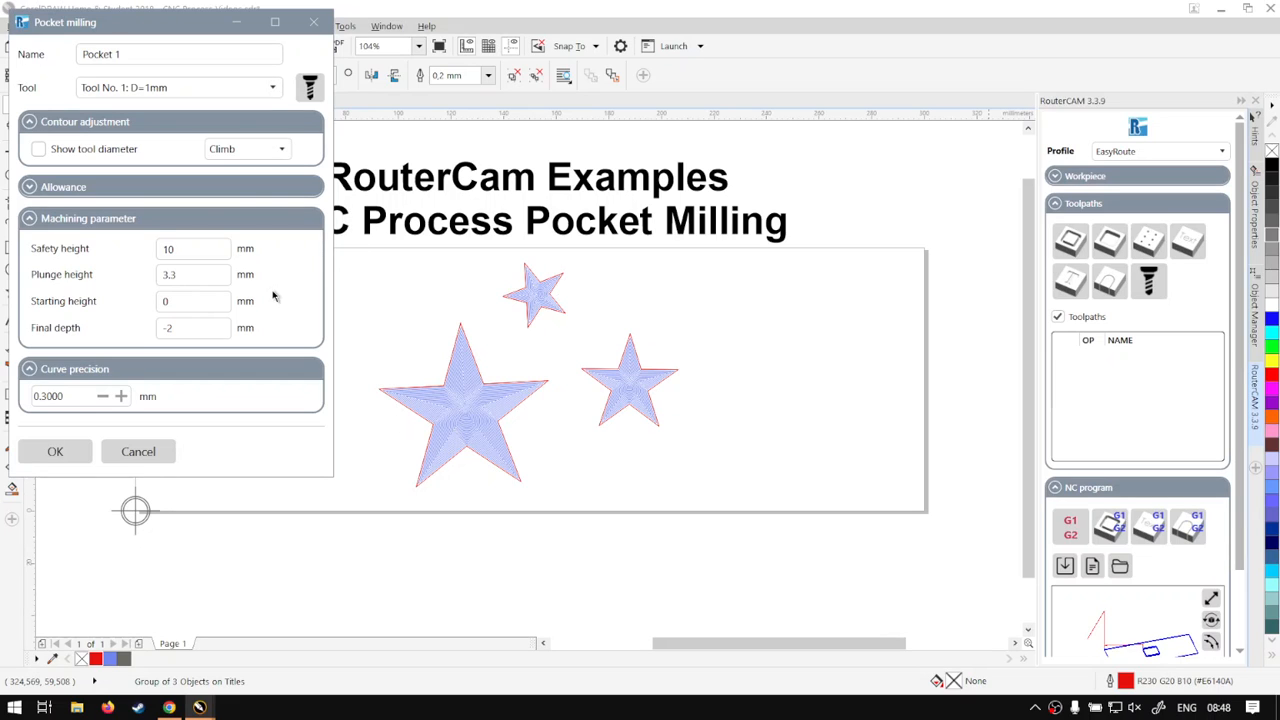
{"action": "left_click", "coordinate": [132, 90]}
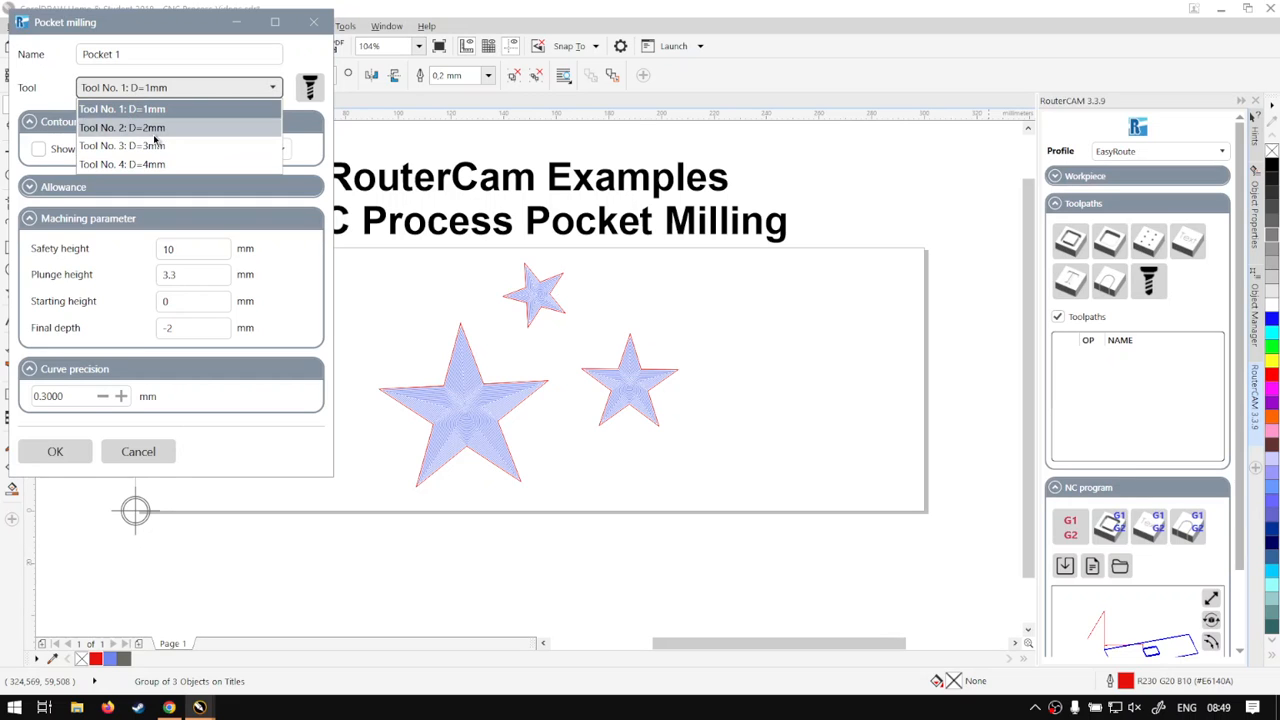
{"action": "left_click", "coordinate": [156, 130]}
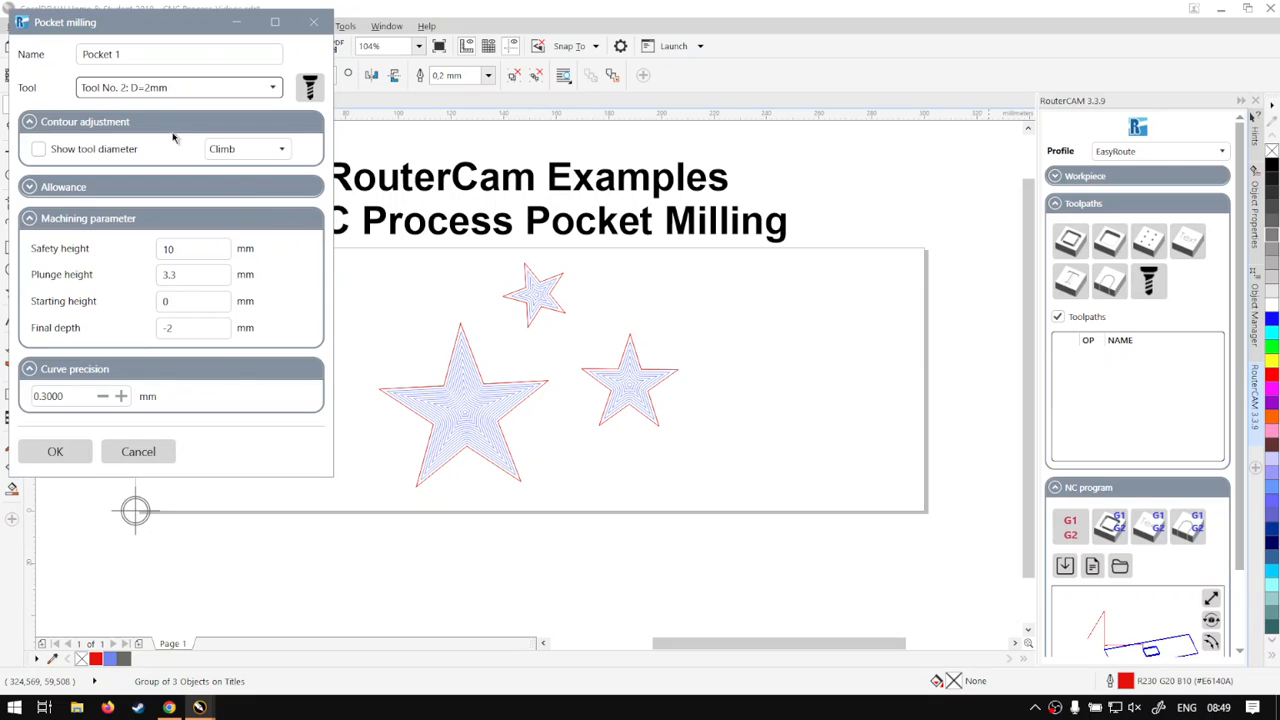
{"action": "left_click", "coordinate": [38, 149]}
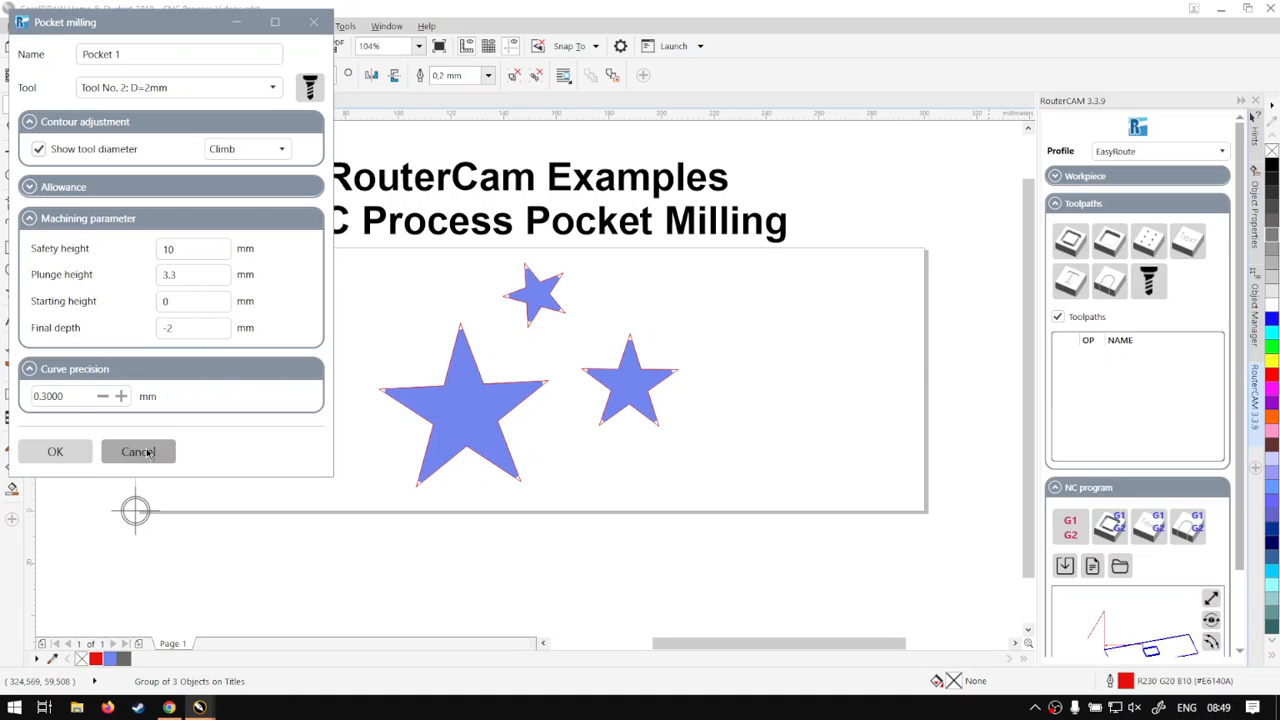
{"action": "left_click", "coordinate": [83, 455]}
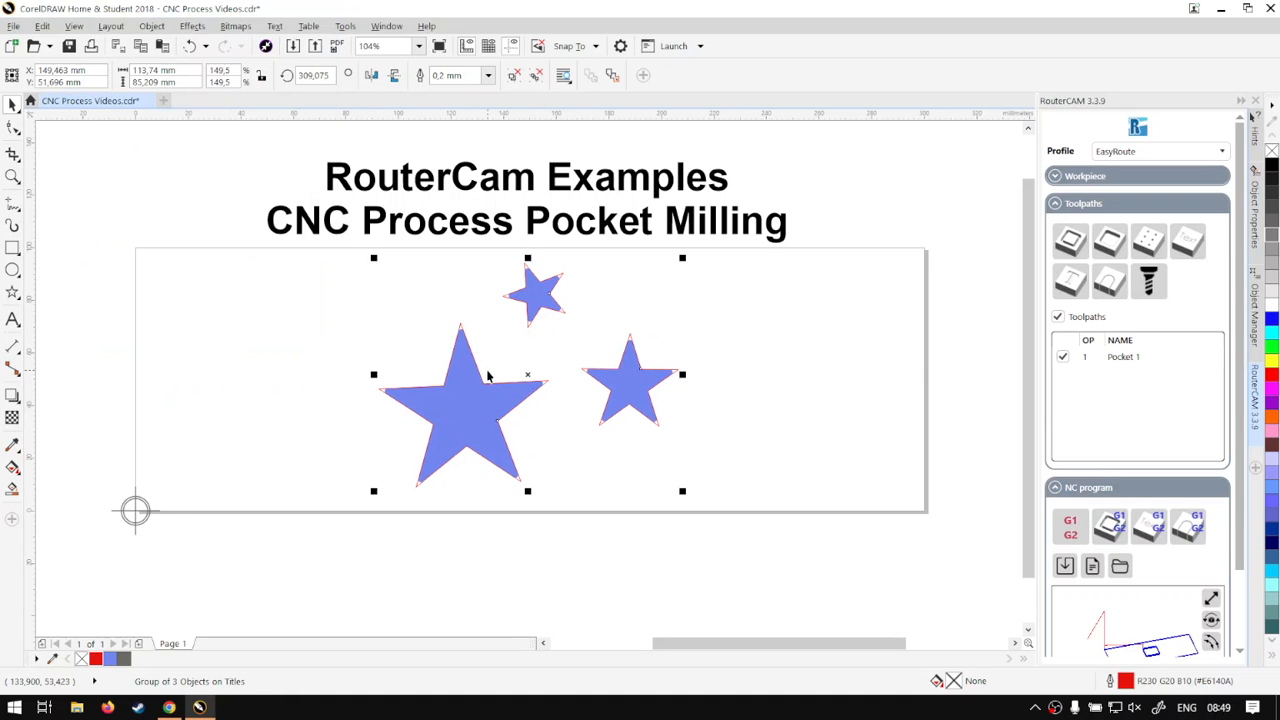
Inspect the unmilled star tips and reopen Pocket 1 to change its tool to Tool No. 1 (D=1mm).
{"action": "scroll", "coordinate": [549, 364], "scroll_direction": "up", "scroll_amount": 2}
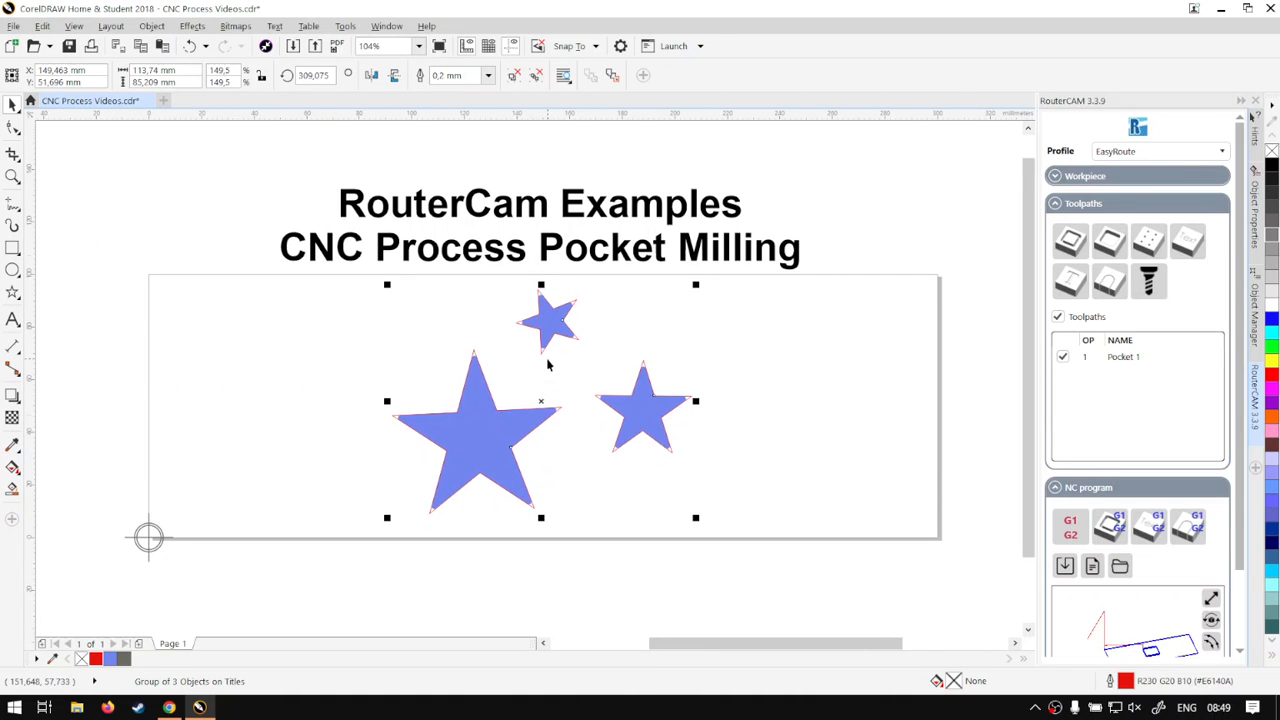
{"action": "scroll", "coordinate": [546, 370], "scroll_direction": "down", "scroll_amount": 1}
{"action": "scroll", "coordinate": [542, 370], "scroll_direction": "up", "scroll_amount": 3}
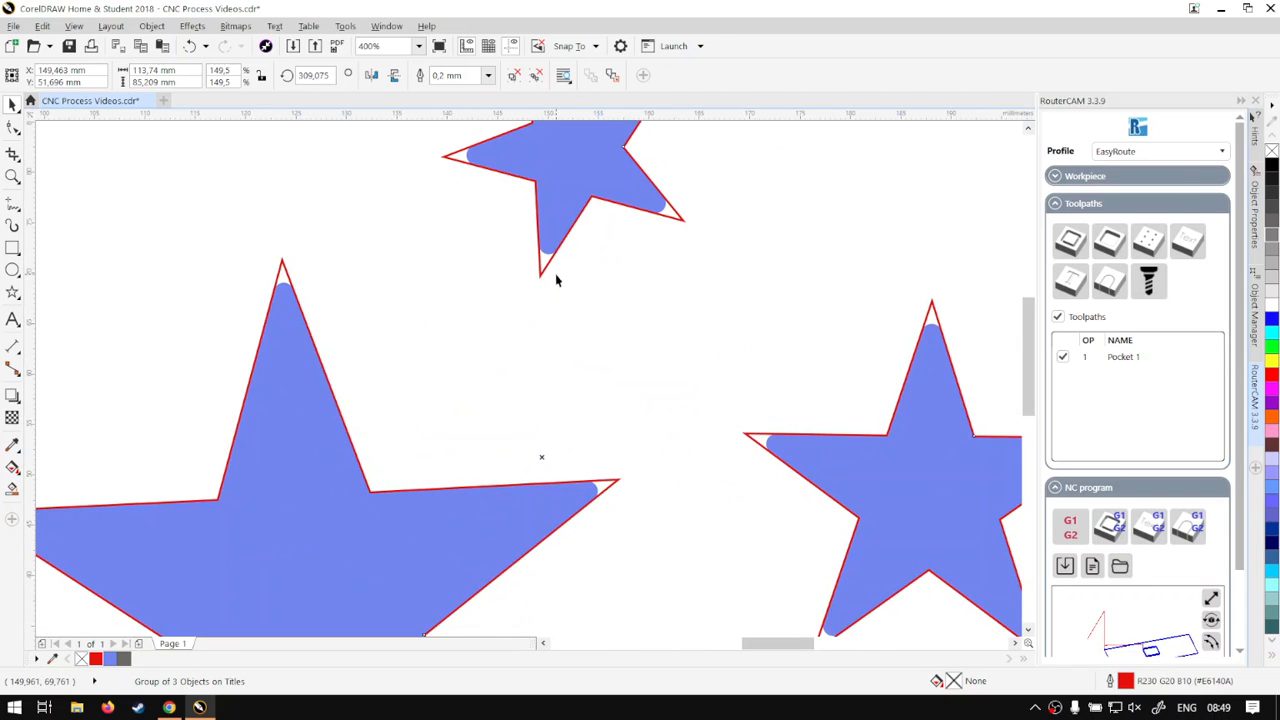
{"action": "scroll", "coordinate": [663, 317], "scroll_direction": "down", "scroll_amount": 2}
{"action": "left_click", "coordinate": [1130, 357]}
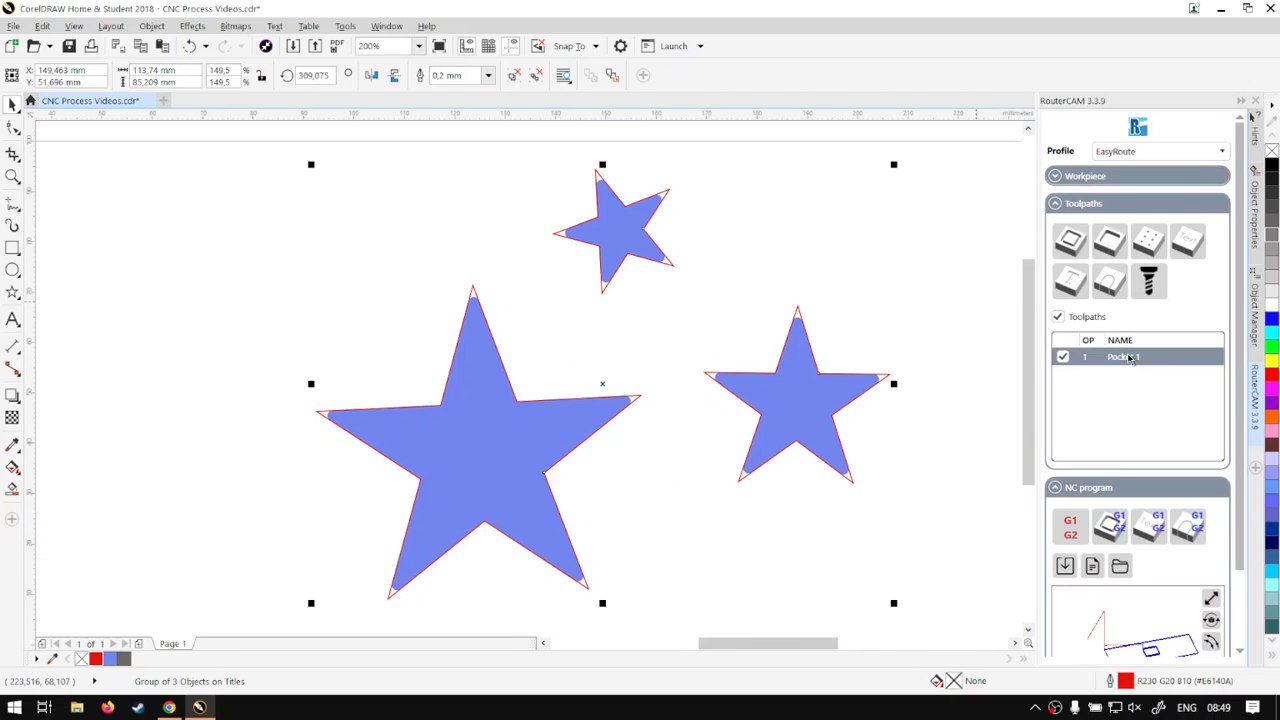
{"action": "right_click", "coordinate": [1130, 357]}
{"action": "left_click", "coordinate": [1166, 369]}
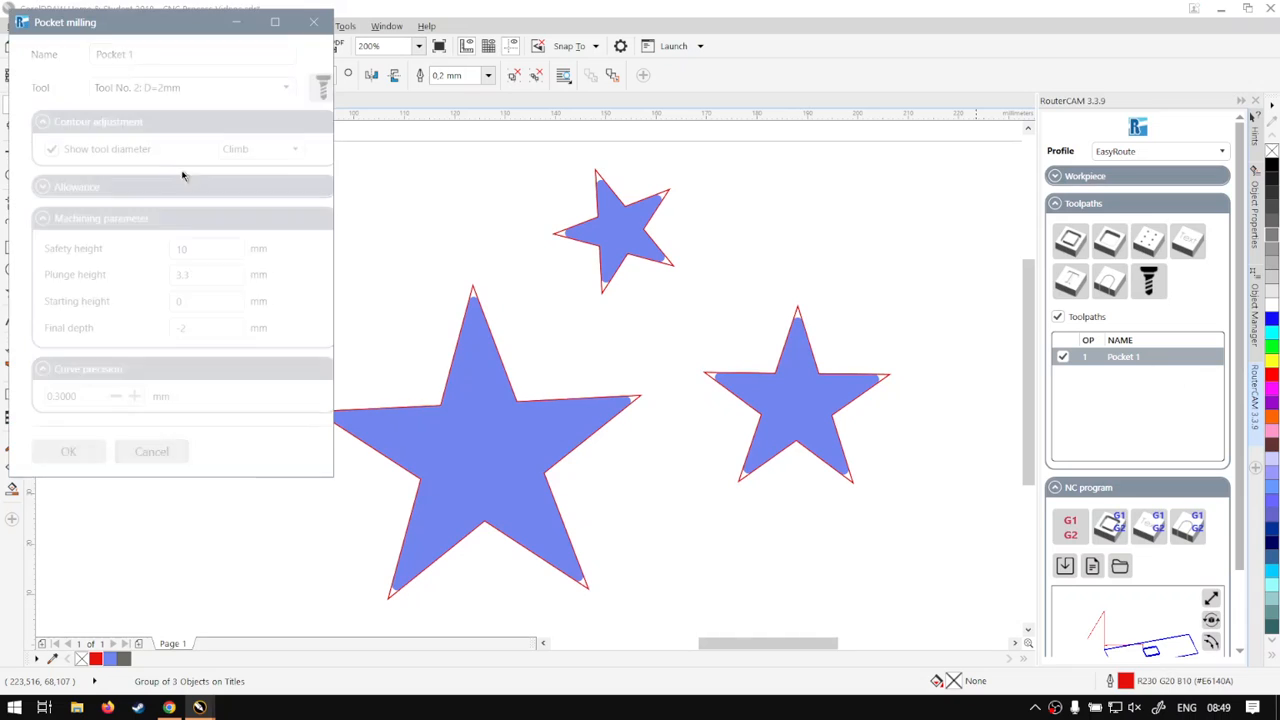
{"action": "left_click", "coordinate": [179, 88]}
{"action": "left_click", "coordinate": [150, 104]}
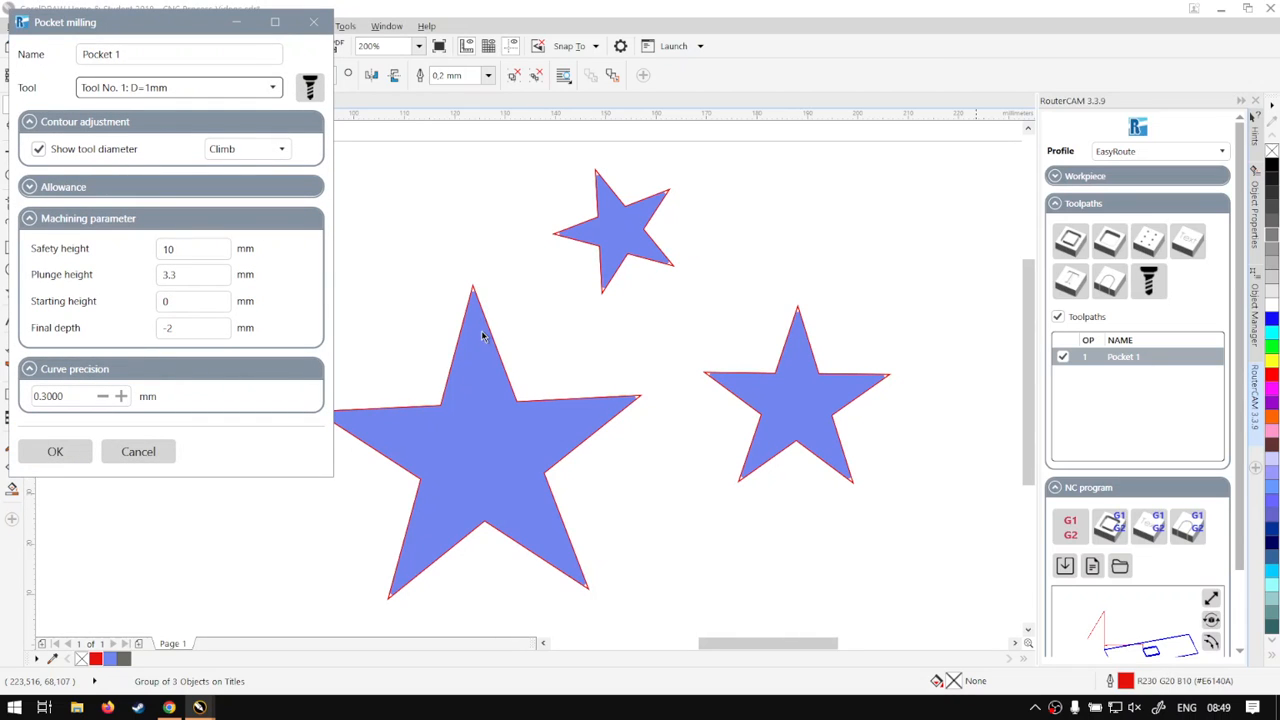
Try pocket allowances of 10 mm and 1 mm on the star pockets, and return the allowance to 0 mm.
{"action": "left_click", "coordinate": [31, 188]}
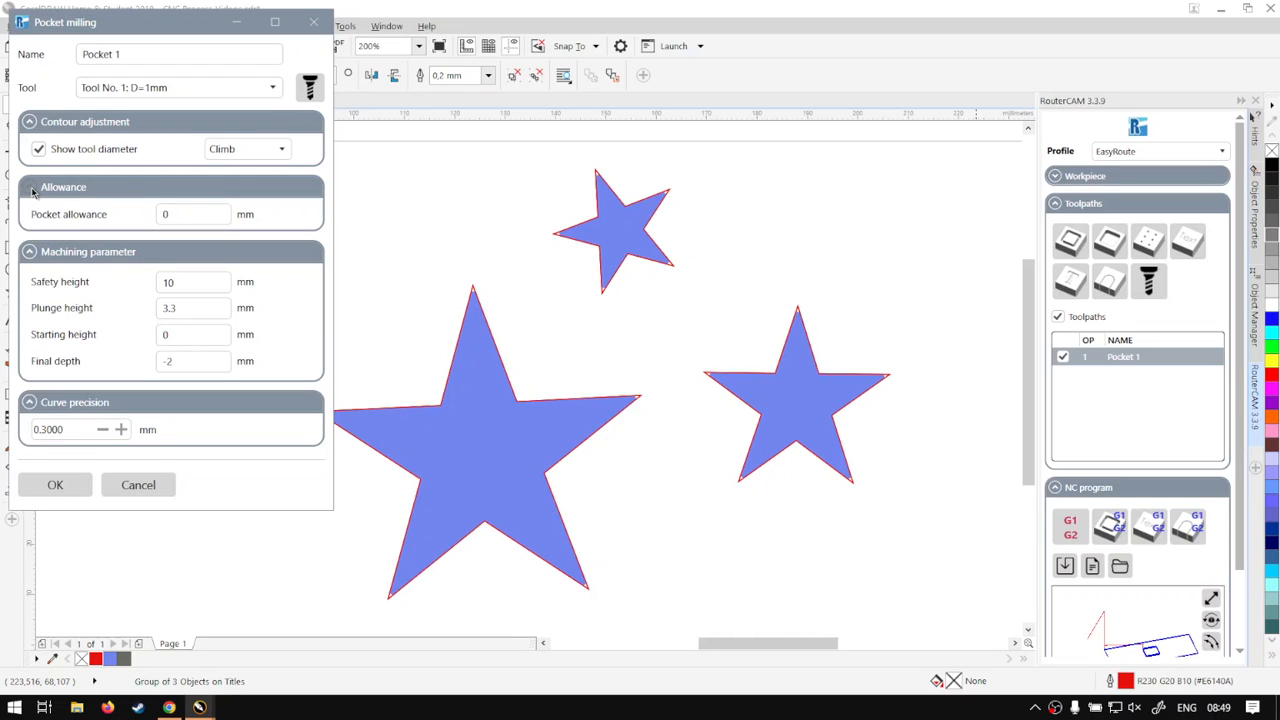
{"action": "double_click", "coordinate": [158, 213]}
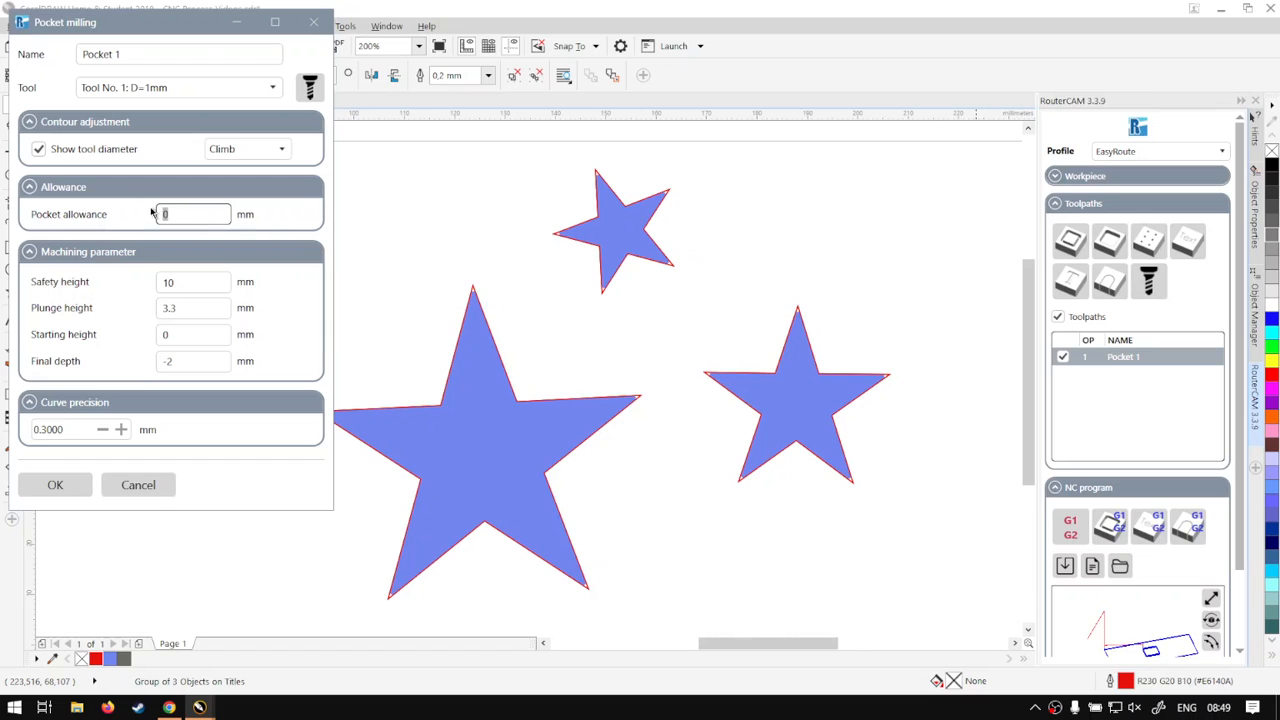
{"action": "type", "text": "10"}
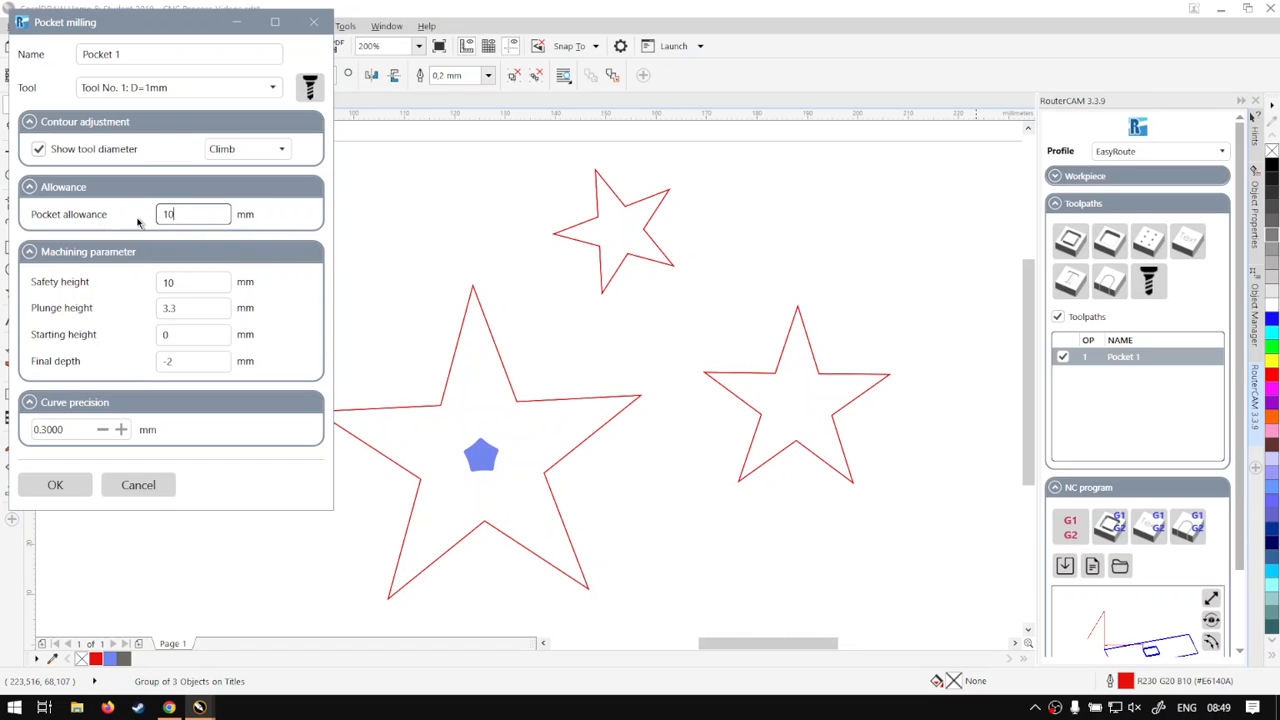
{"action": "double_click", "coordinate": [163, 214]}
{"action": "type", "text": "1"}
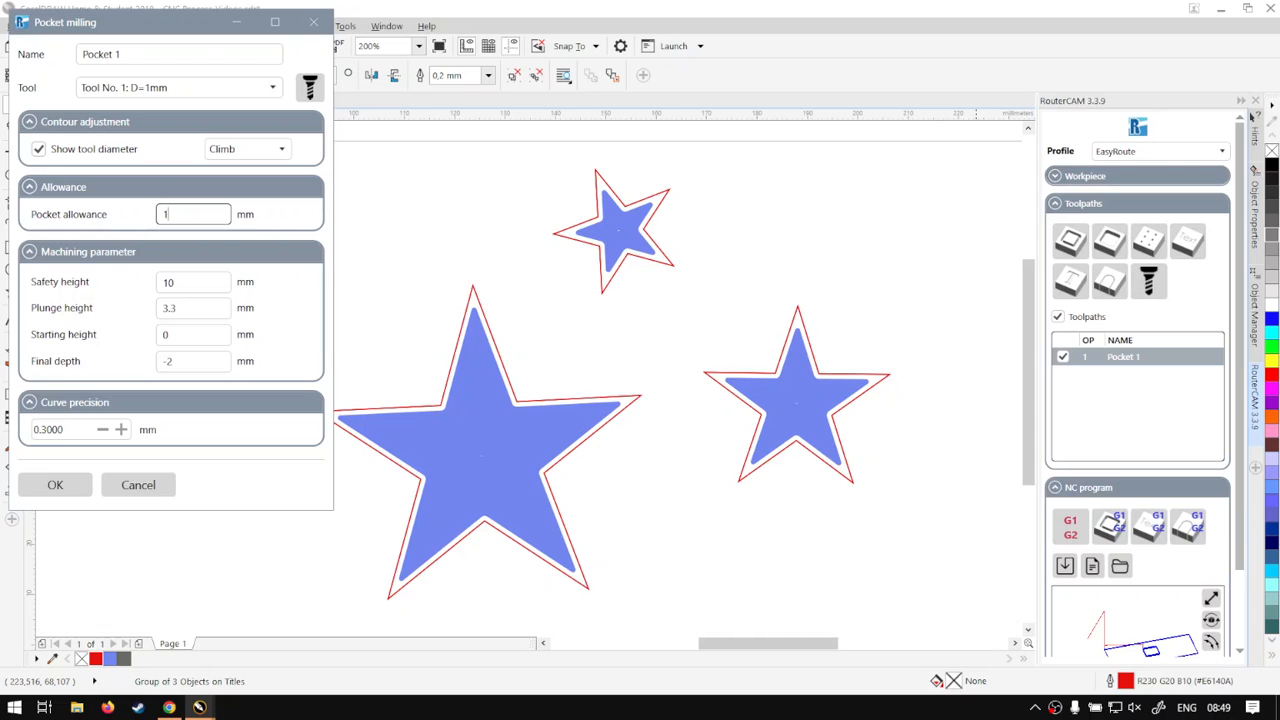
{"action": "left_click_drag", "start_coordinate": [203, 216], "coordinate": [112, 207]}
{"action": "type", "text": "0"}
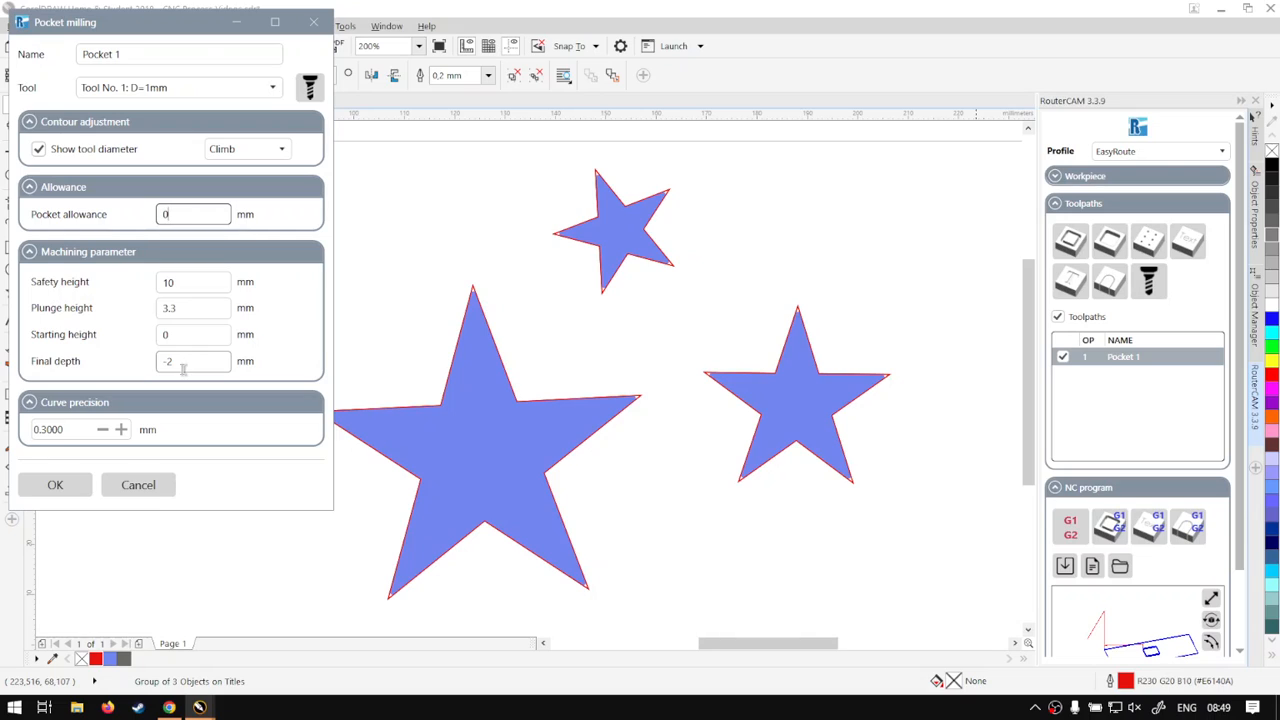
Set the curve precision of the star pockets to 0.0100 mm and apply the pocket milling changes.
{"action": "left_click", "coordinate": [102, 430]}
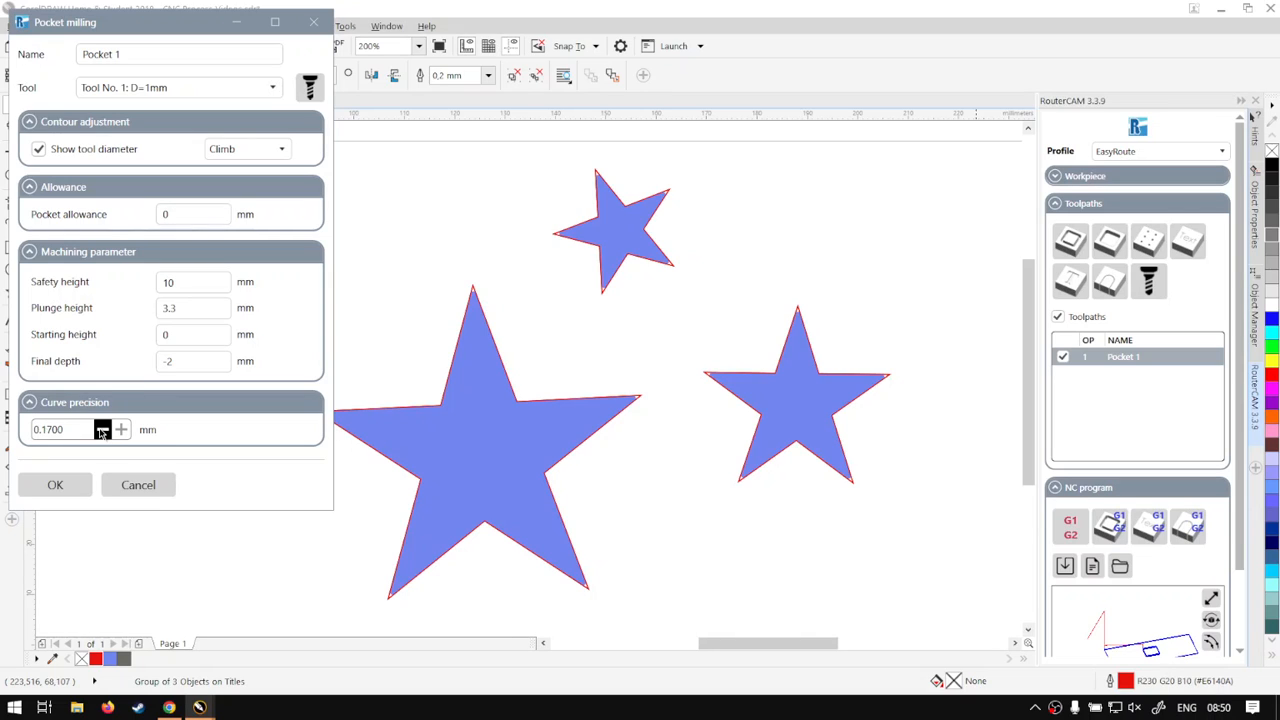
{"action": "left_click", "coordinate": [102, 430]}
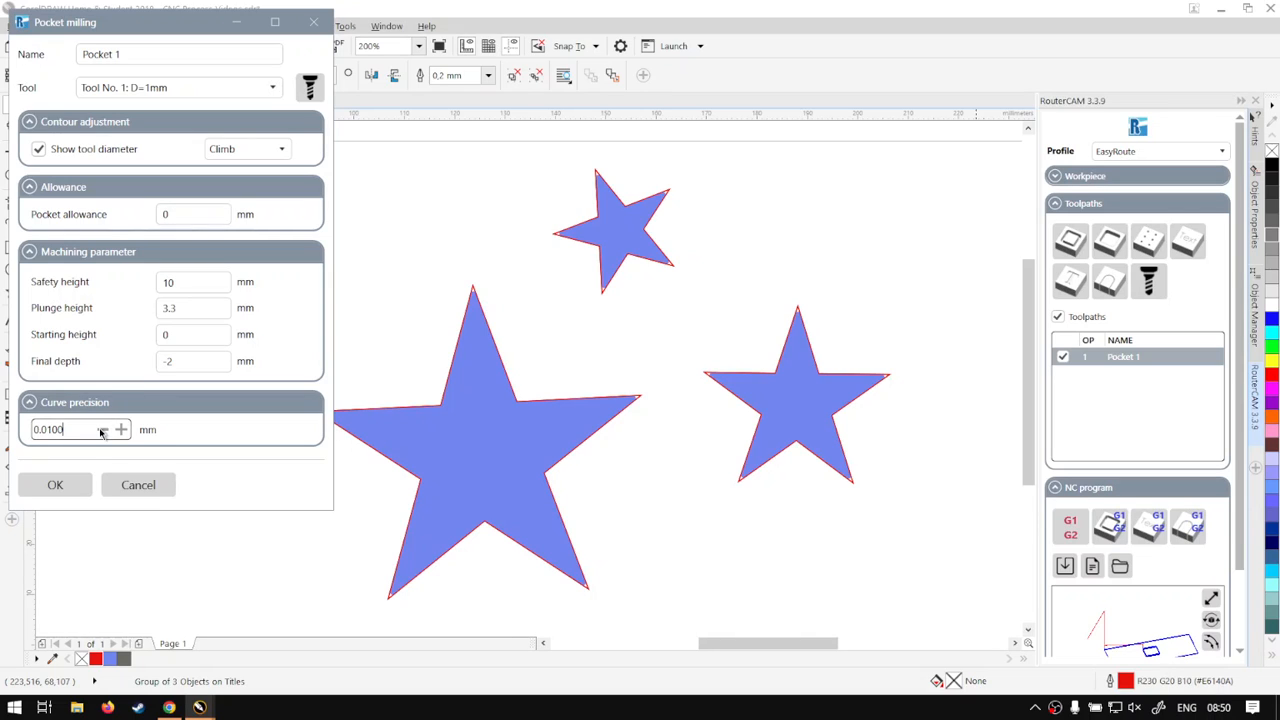
{"action": "left_click", "coordinate": [67, 489]}
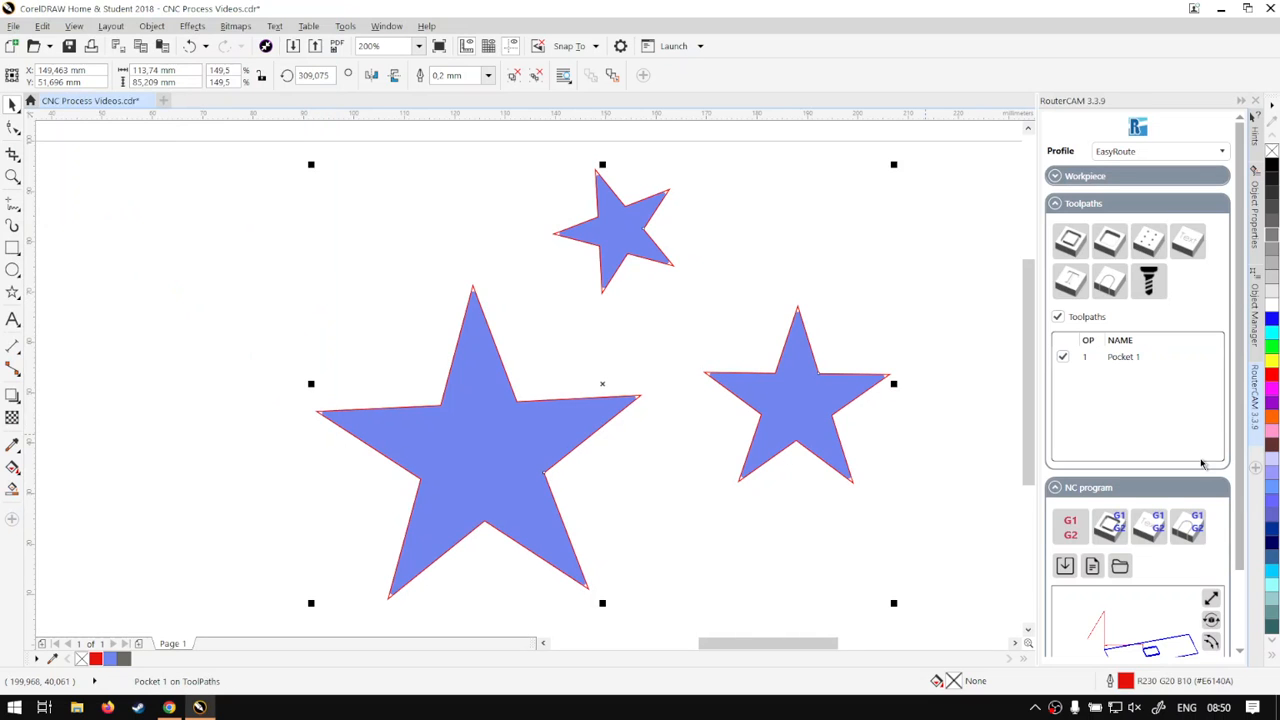
Highlight the Pocket 1 toolpath on the three stars and generate its NC program.
{"action": "left_click", "coordinate": [1120, 358]}
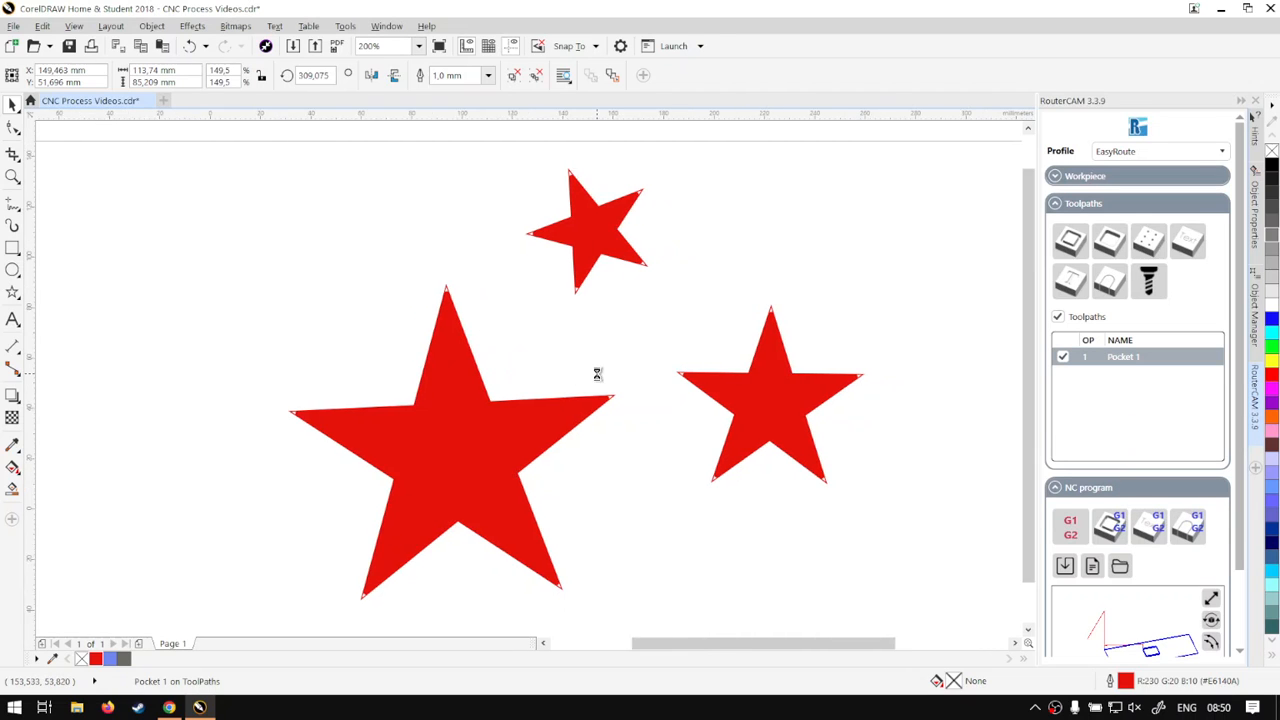
{"action": "scroll", "coordinate": [597, 375], "scroll_direction": "down", "scroll_amount": 2}
{"action": "scroll", "coordinate": [597, 375], "scroll_direction": "up", "scroll_amount": 1}
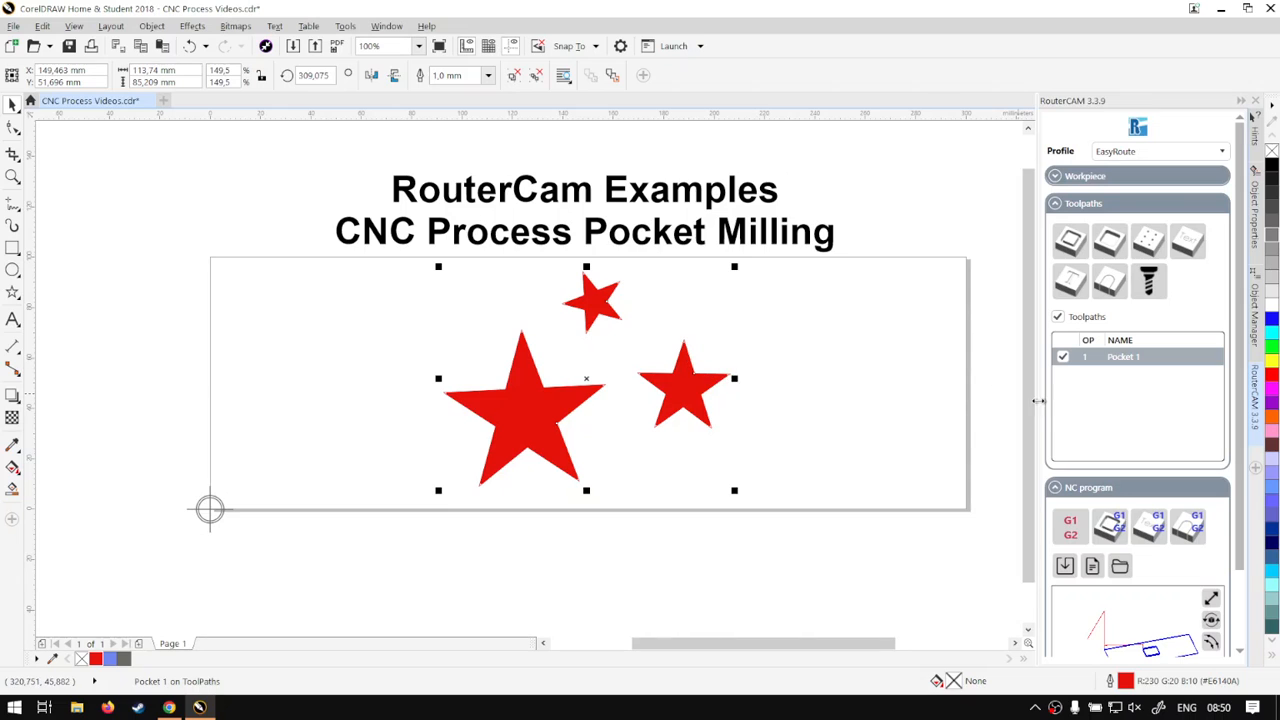
{"action": "left_click_drag", "start_coordinate": [1031, 406], "coordinate": [1024, 397]}
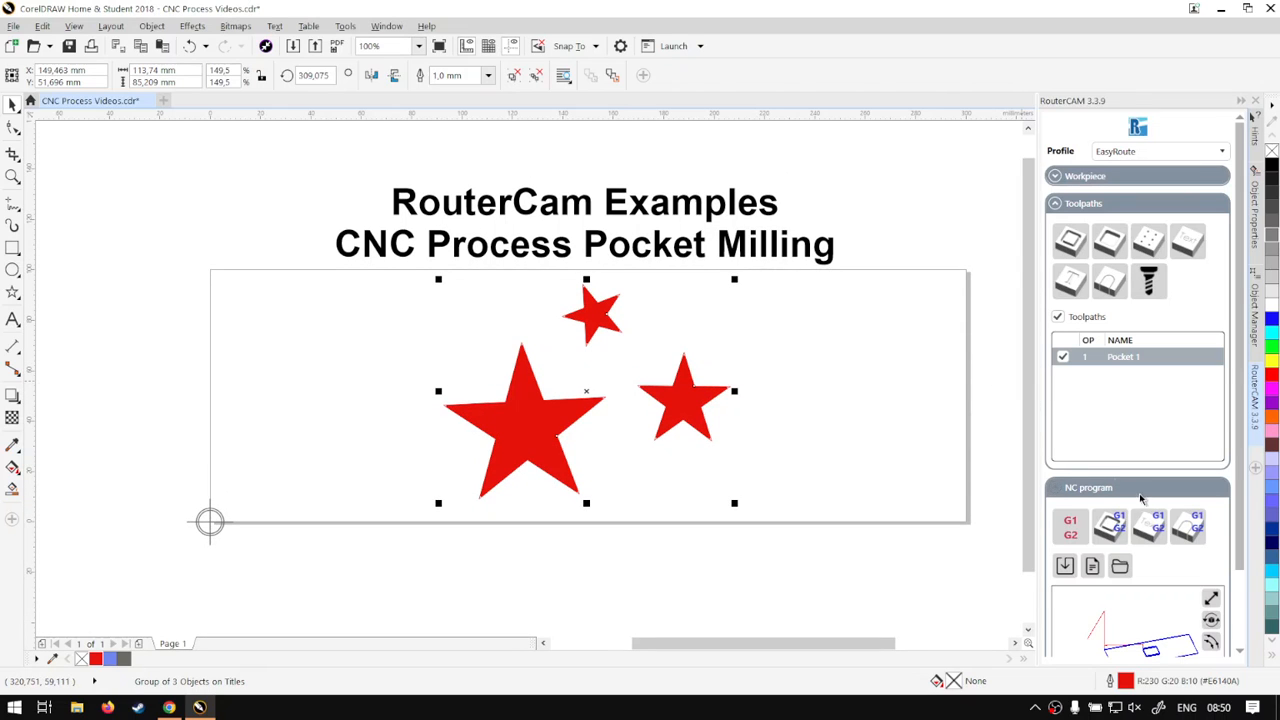
{"action": "scroll", "coordinate": [1145, 500], "scroll_direction": "down", "scroll_amount": 2}
{"action": "left_click", "coordinate": [1072, 434]}
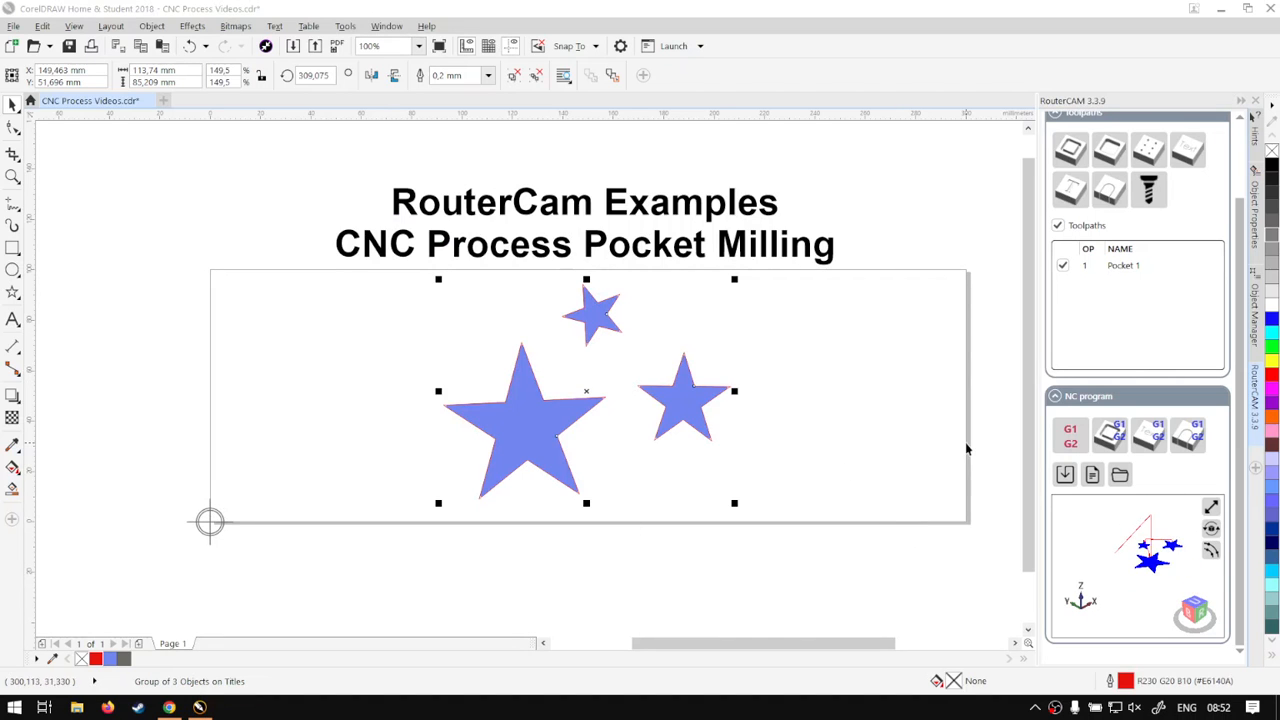
Examine the generated star toolpaths in the enlarged 3D View from above and at an angle, and close it.
{"action": "left_click", "coordinate": [1211, 507]}
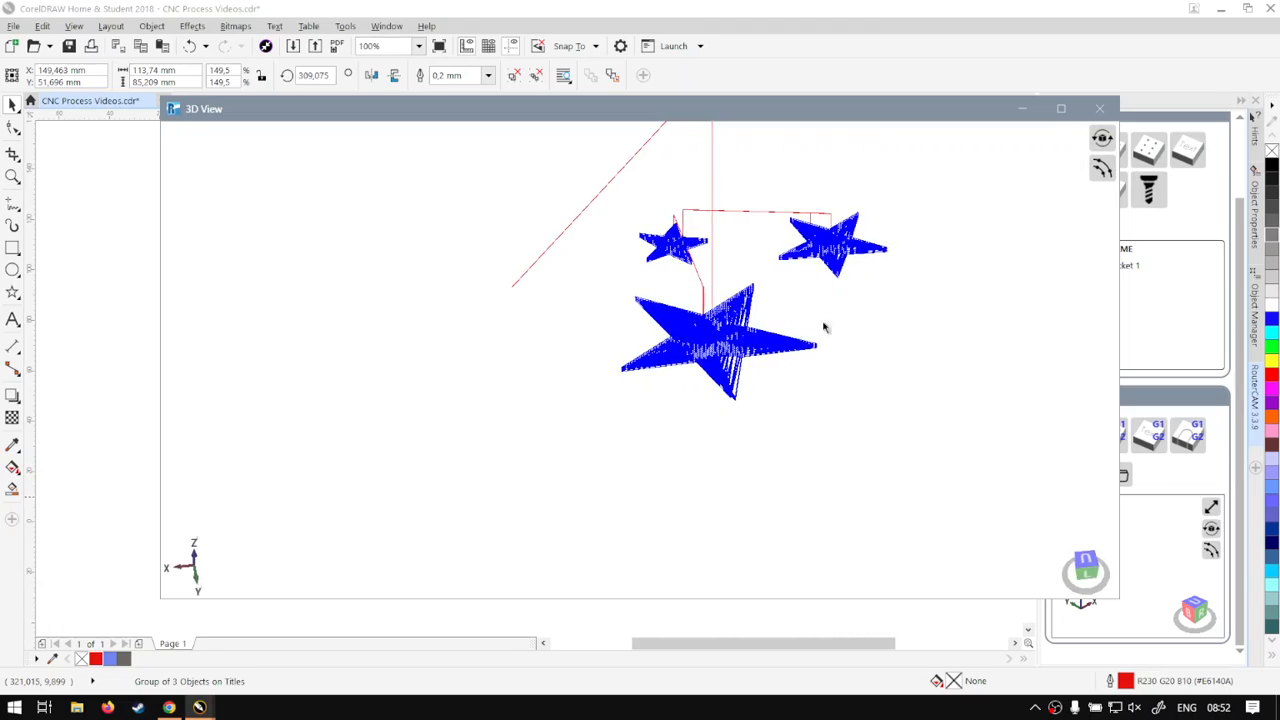
{"action": "mouse_move", "coordinate": [826, 329]}
{"action": "left_mouse_down"}
{"action": "mouse_move", "coordinate": [854, 380]}
{"action": "mouse_move", "coordinate": [828, 452]}
{"action": "left_mouse_up"}
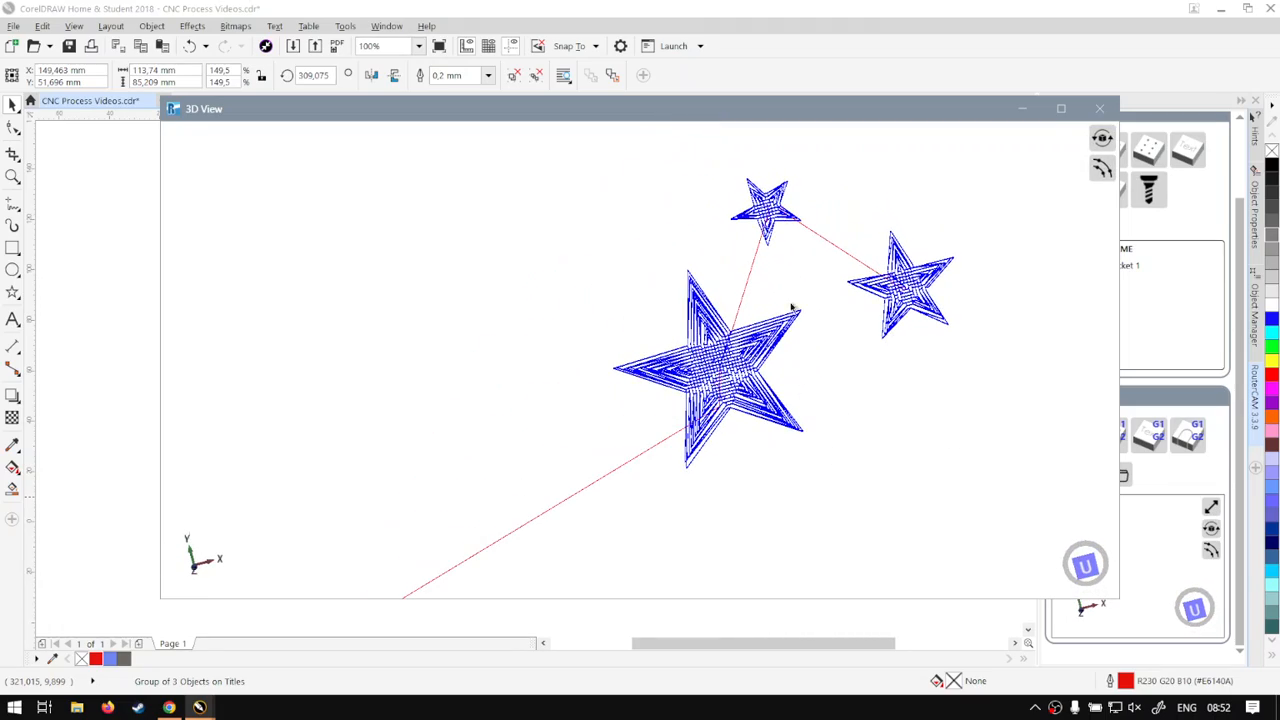
{"action": "scroll", "coordinate": [796, 258], "scroll_direction": "up", "scroll_amount": 5}
{"action": "mouse_move", "coordinate": [861, 372]}
{"action": "left_mouse_down"}
{"action": "mouse_move", "coordinate": [858, 289]}
{"action": "mouse_move", "coordinate": [880, 214]}
{"action": "mouse_move", "coordinate": [867, 232]}
{"action": "mouse_move", "coordinate": [869, 315]}
{"action": "left_mouse_up"}
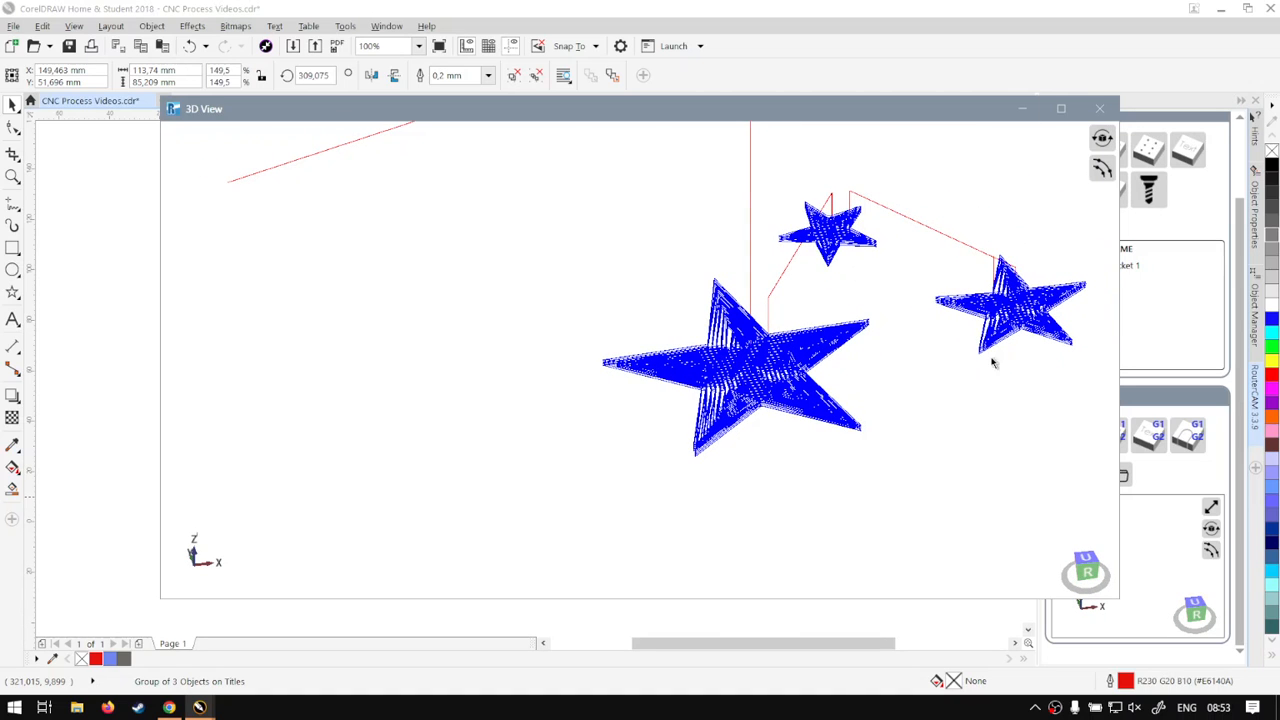
{"action": "left_click", "coordinate": [1100, 110]}
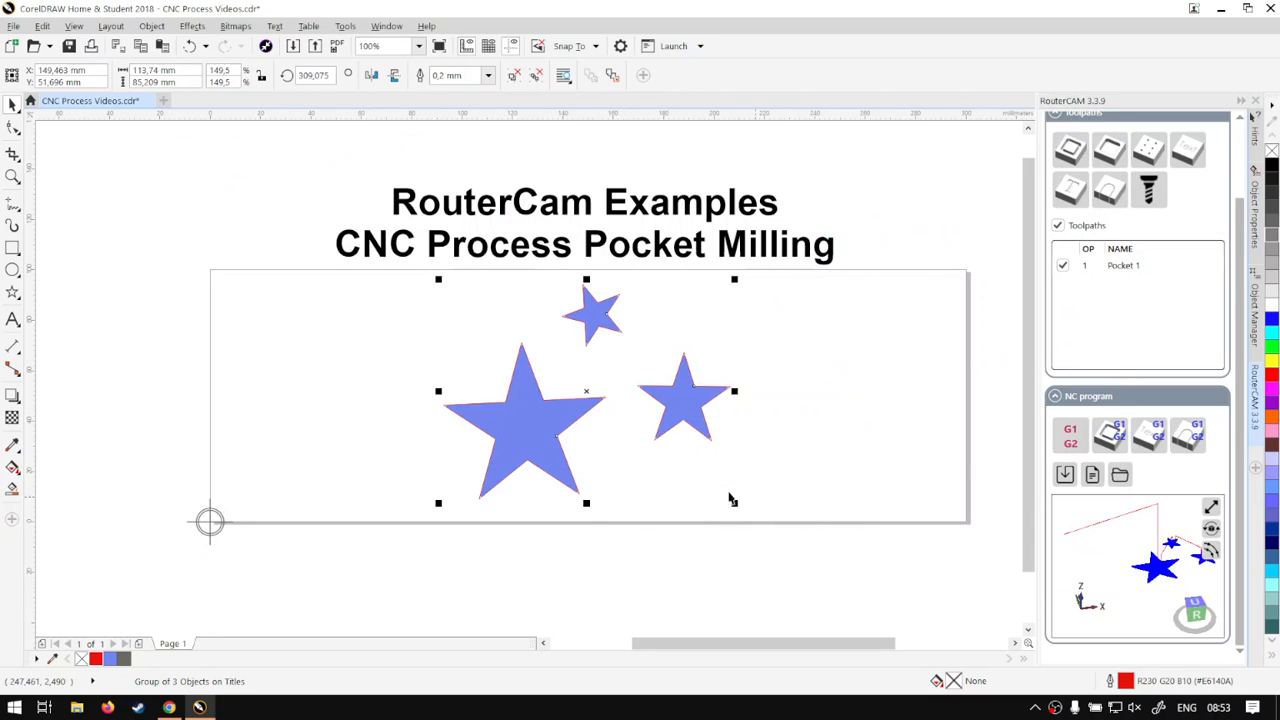
Open the generated G-code in Notepad to read it, and close the file.
{"action": "left_click", "coordinate": [1065, 475]}
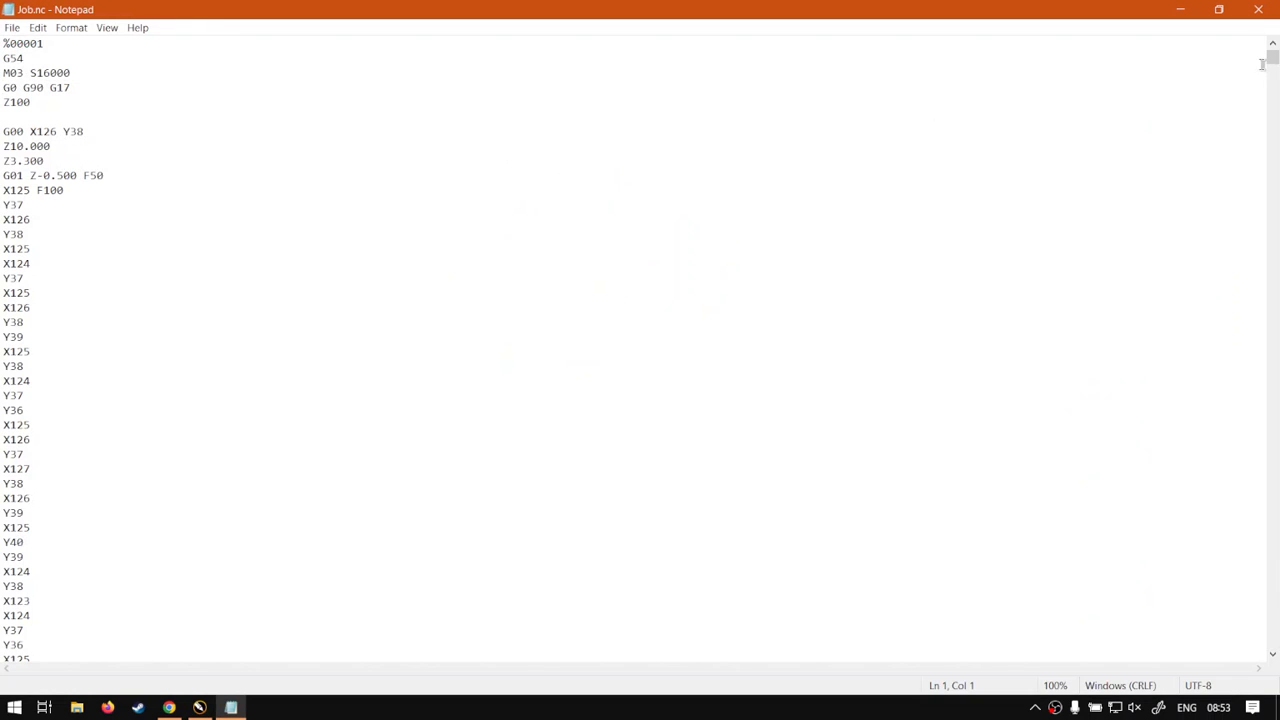
{"action": "left_click", "coordinate": [1260, 10]}
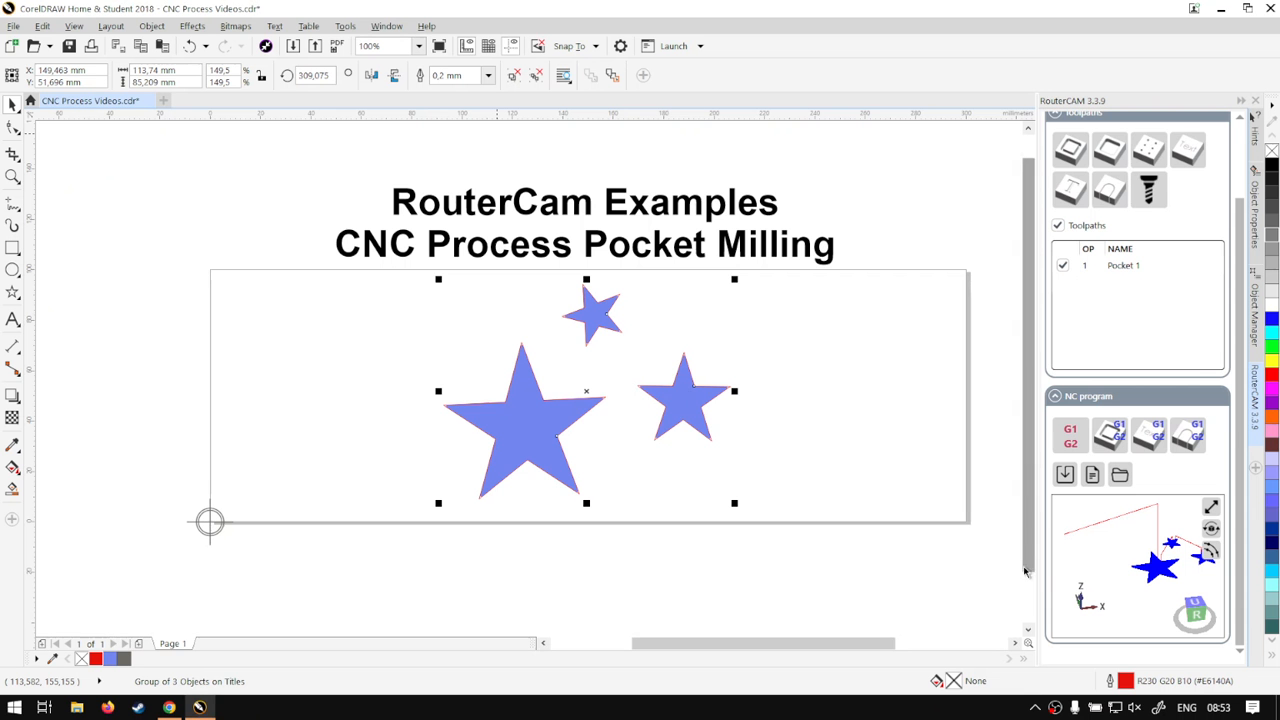
Save the NC program as an NC file named PM in the G-Code folder.
{"action": "left_click", "coordinate": [1065, 475]}
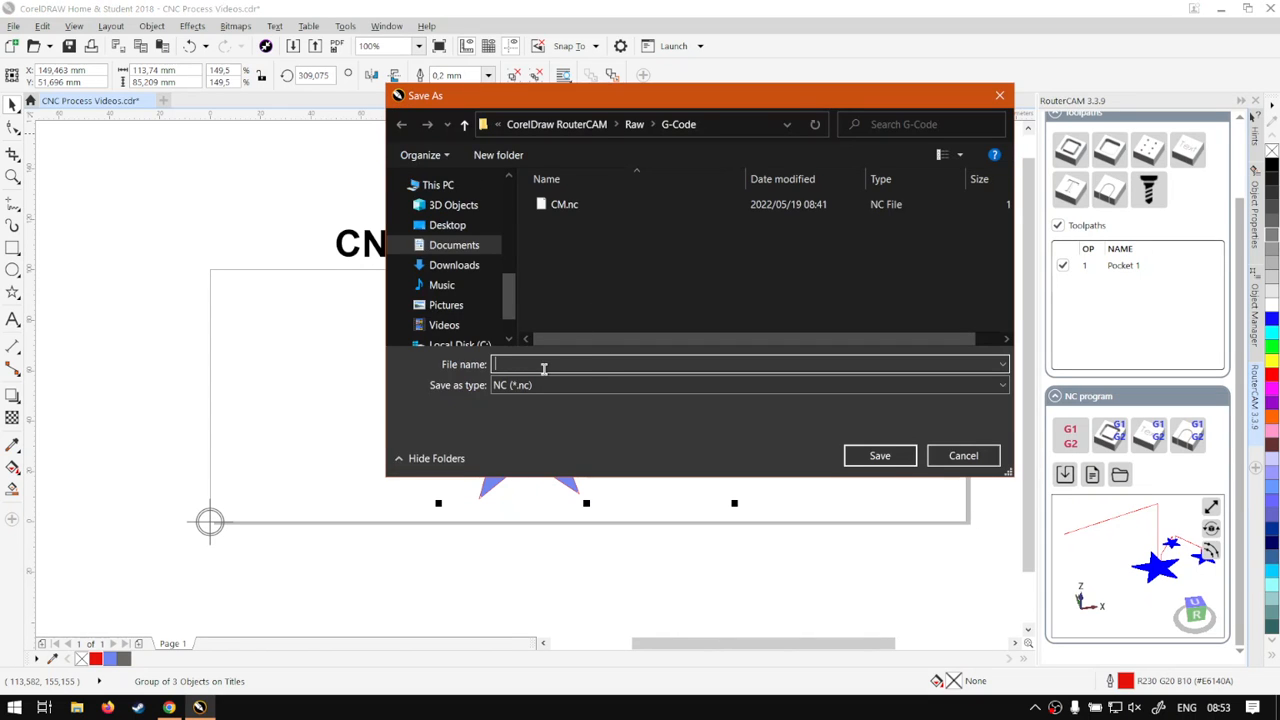
{"action": "type", "text": "PM"}
{"action": "left_click", "coordinate": [889, 458]}
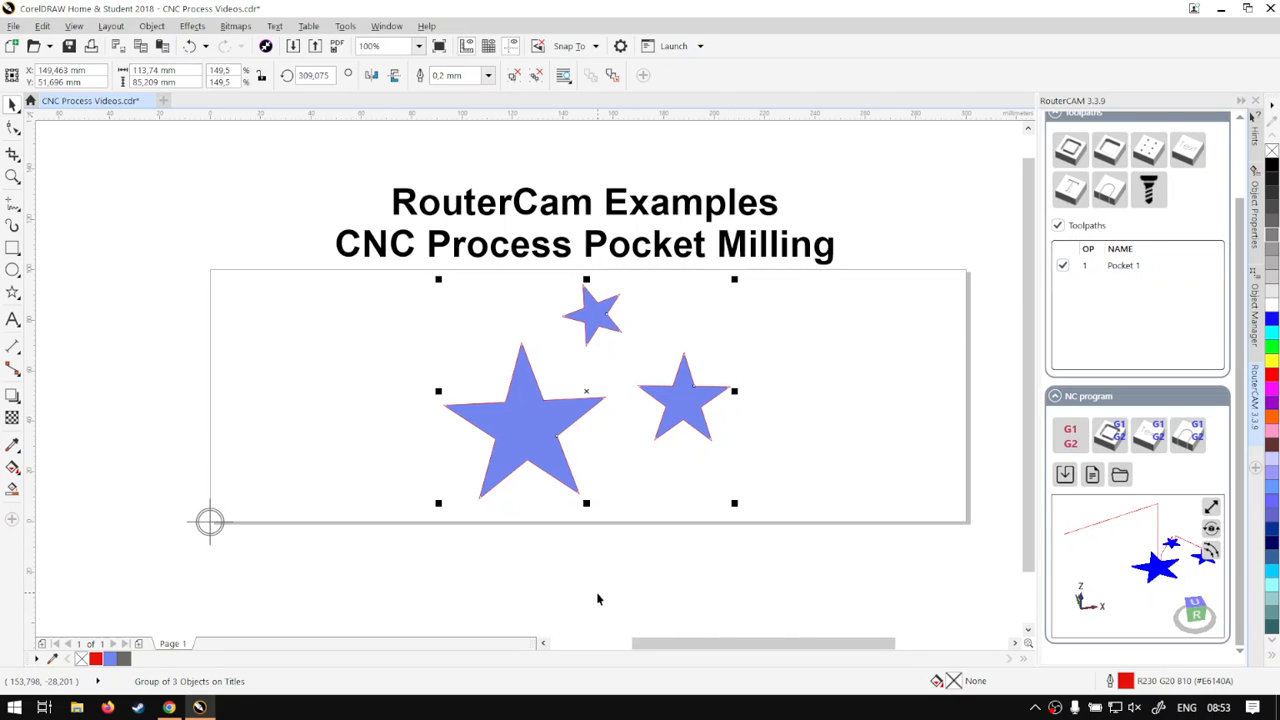
Switch to Google Chrome.
{"action": "left_click", "coordinate": [170, 707]}
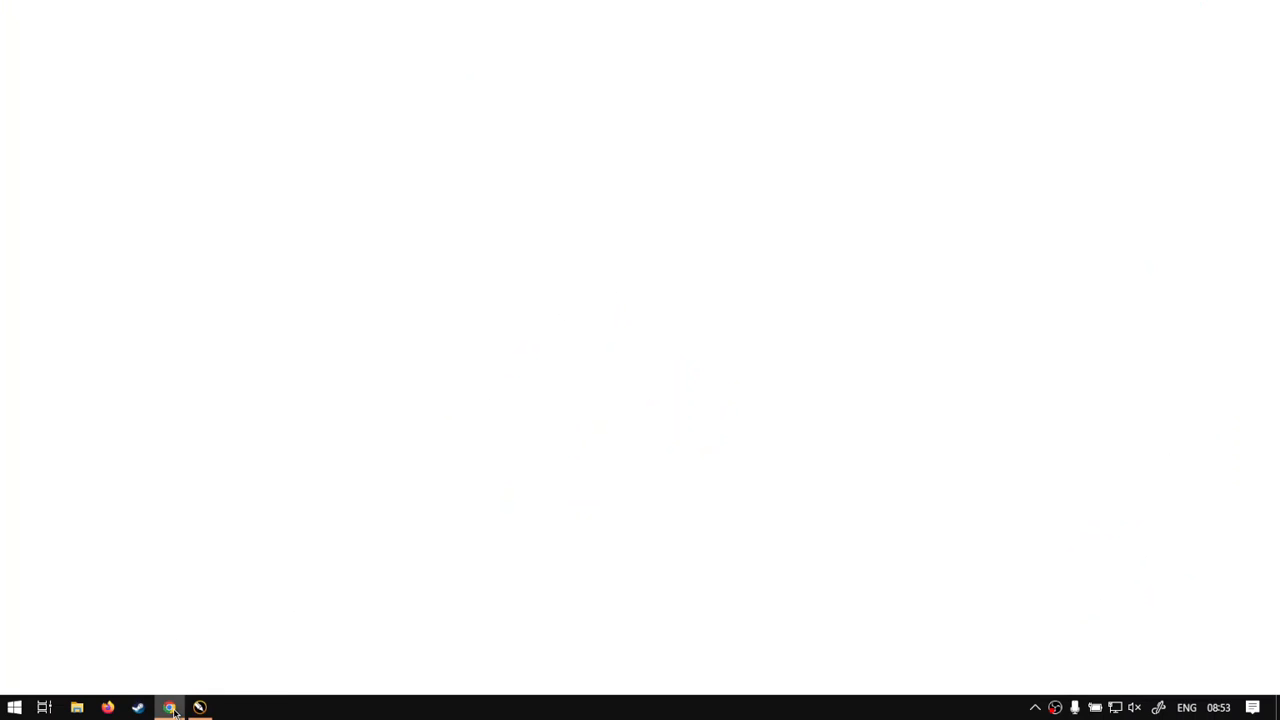